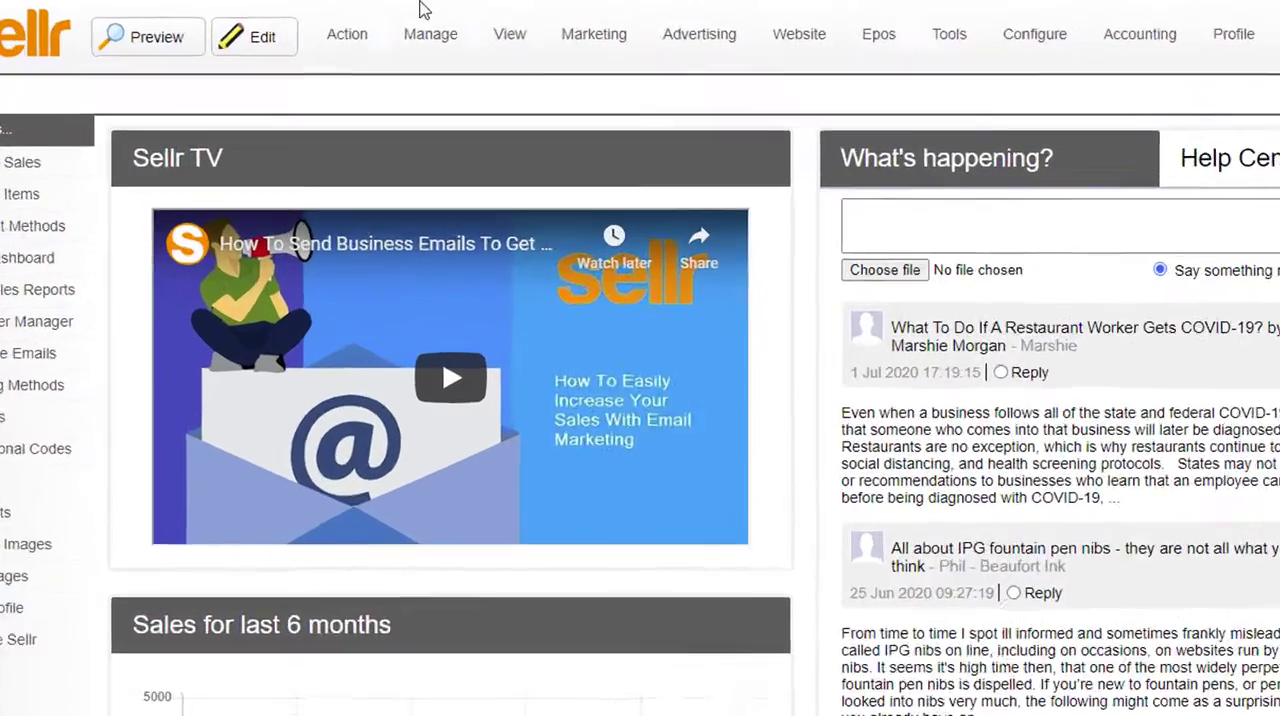
# Step: Open the Digital Vault from the store's item management page
pyautogui.moveTo(511, 71)
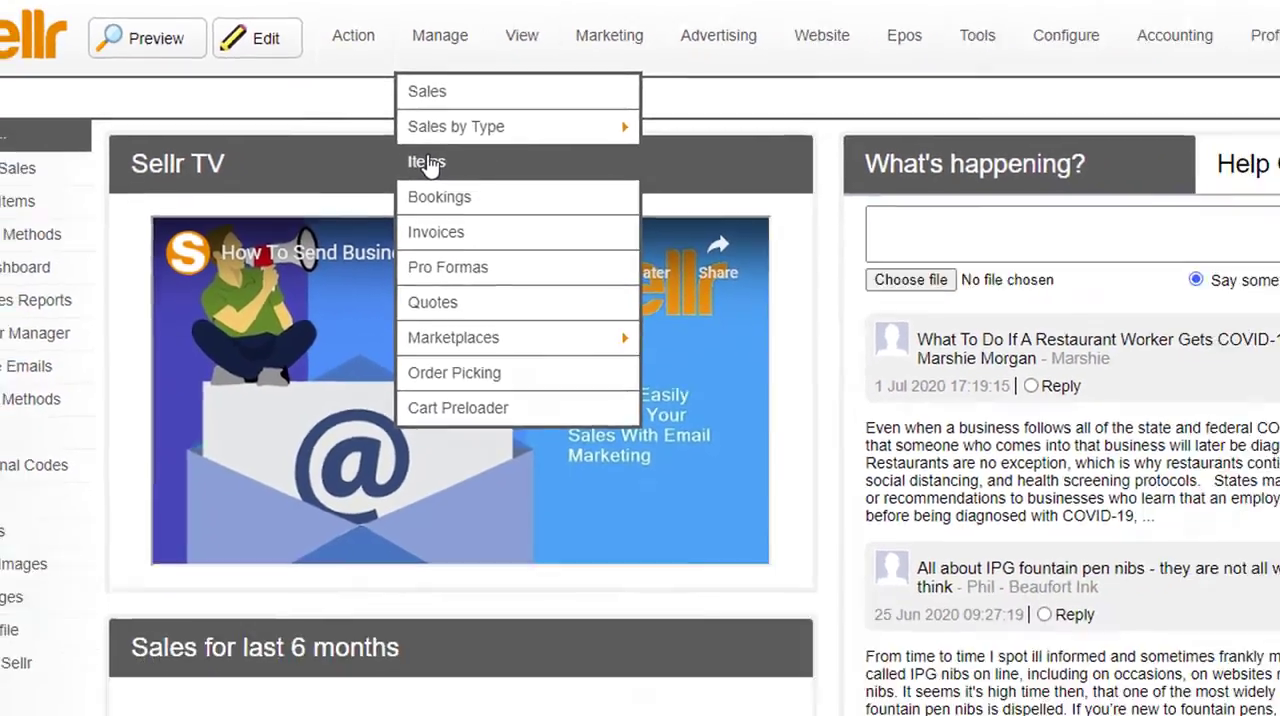
pyautogui.click(490, 201)
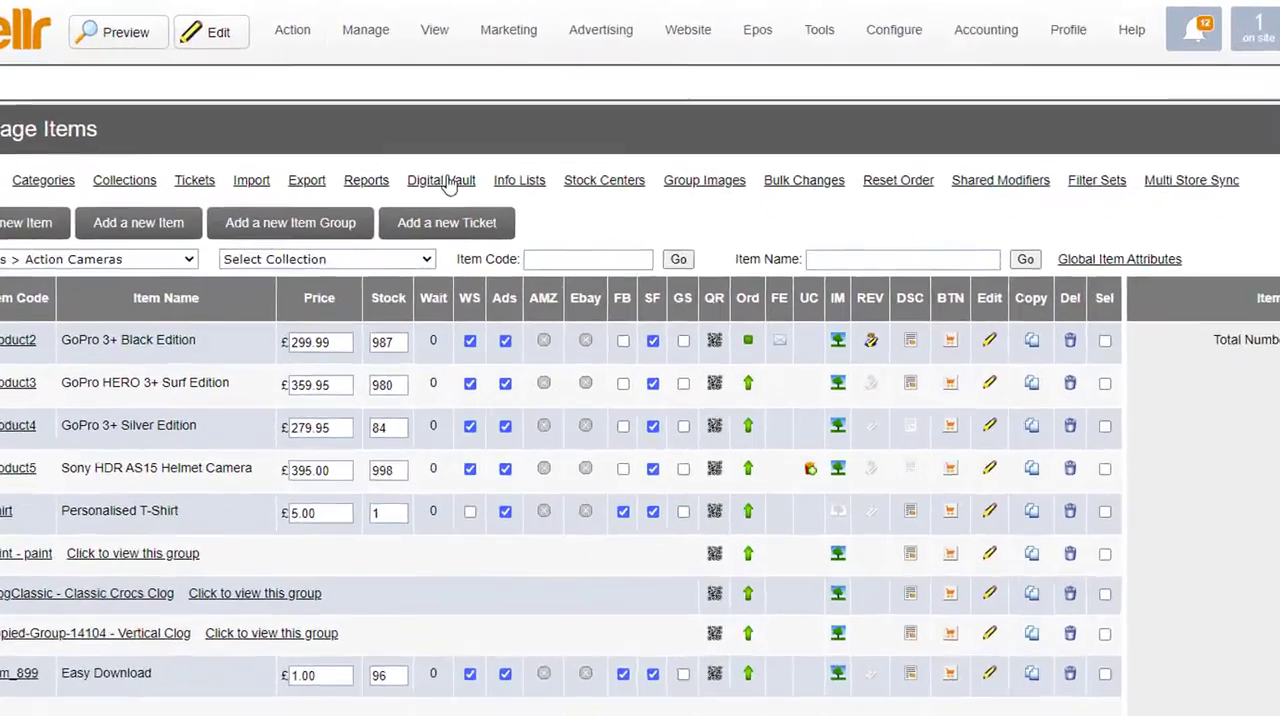
pyautogui.click(445, 183)
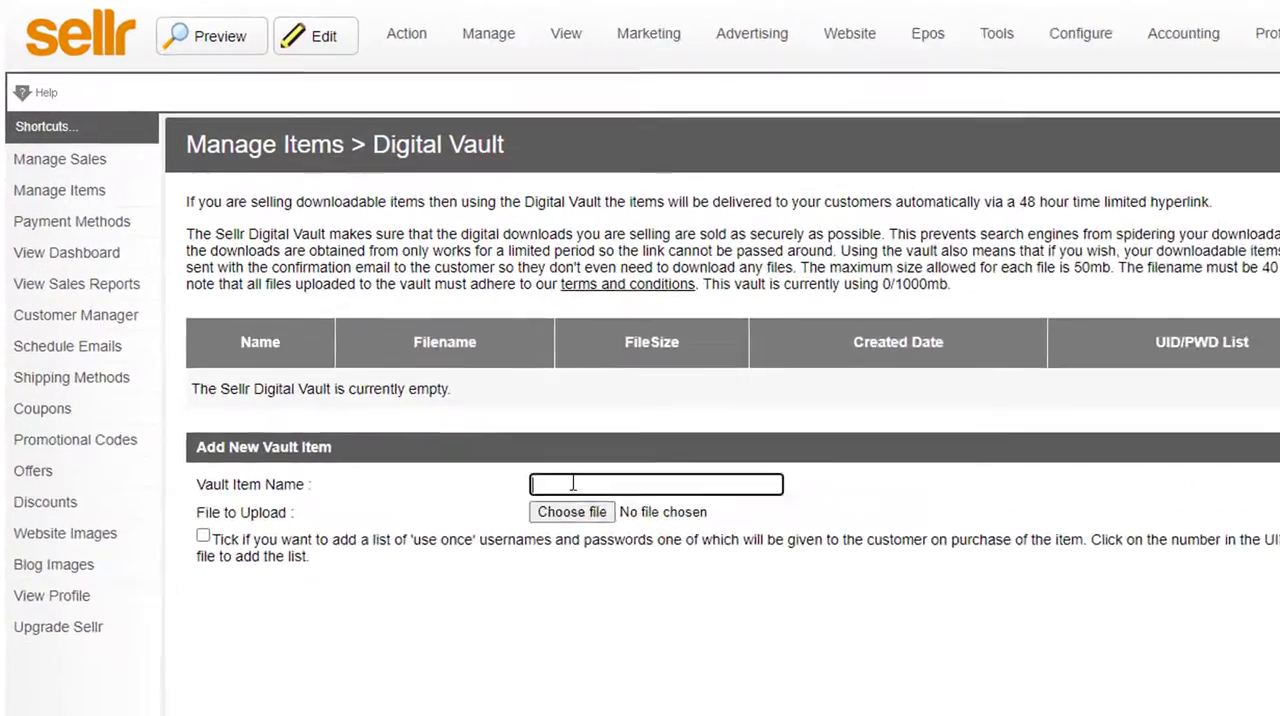
# Step: Add a vault item named quiz with quiz.pdf as its file, and return to the item list
pyautogui.click(427, 361)
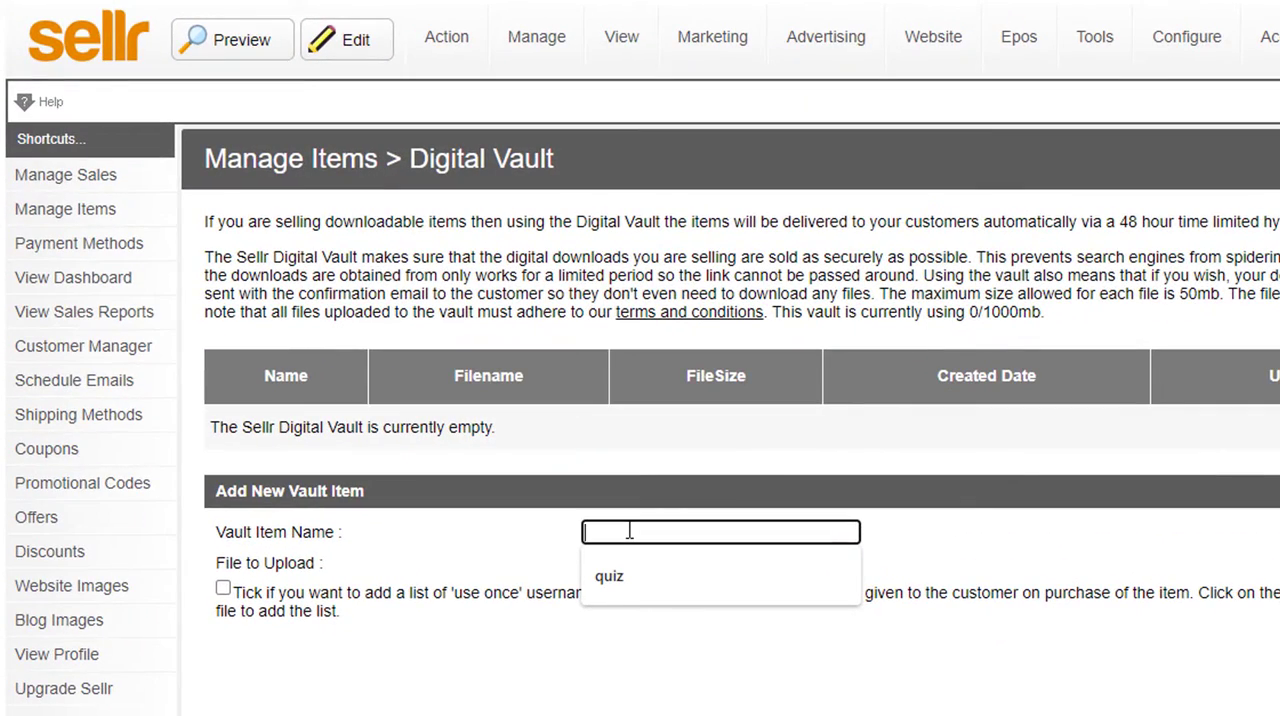
pyautogui.write('quiz')
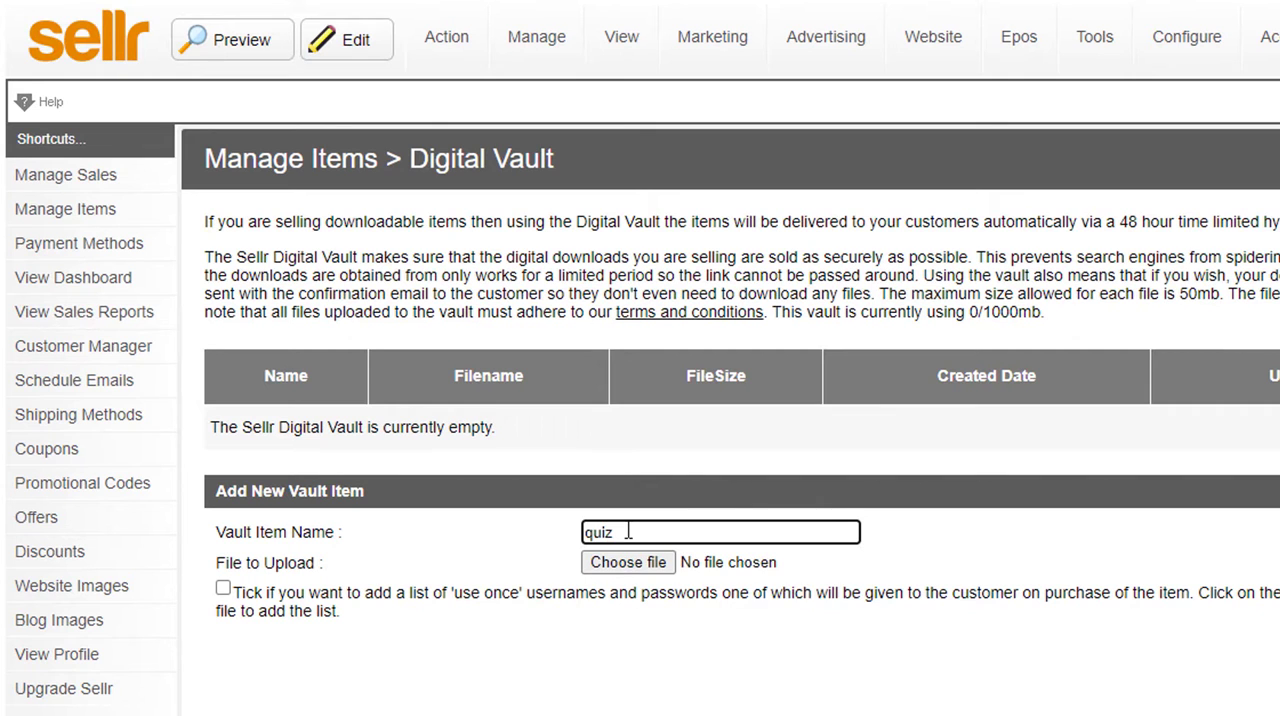
pyautogui.click(636, 575)
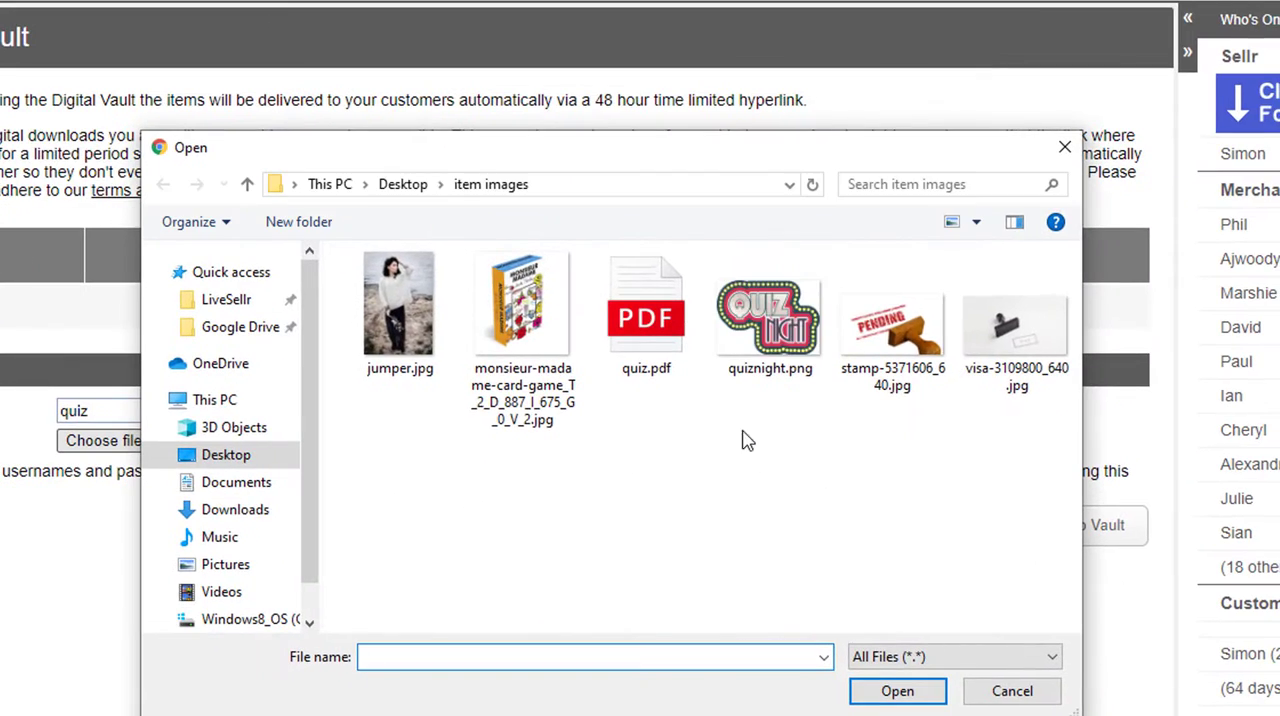
pyautogui.click(646, 315)
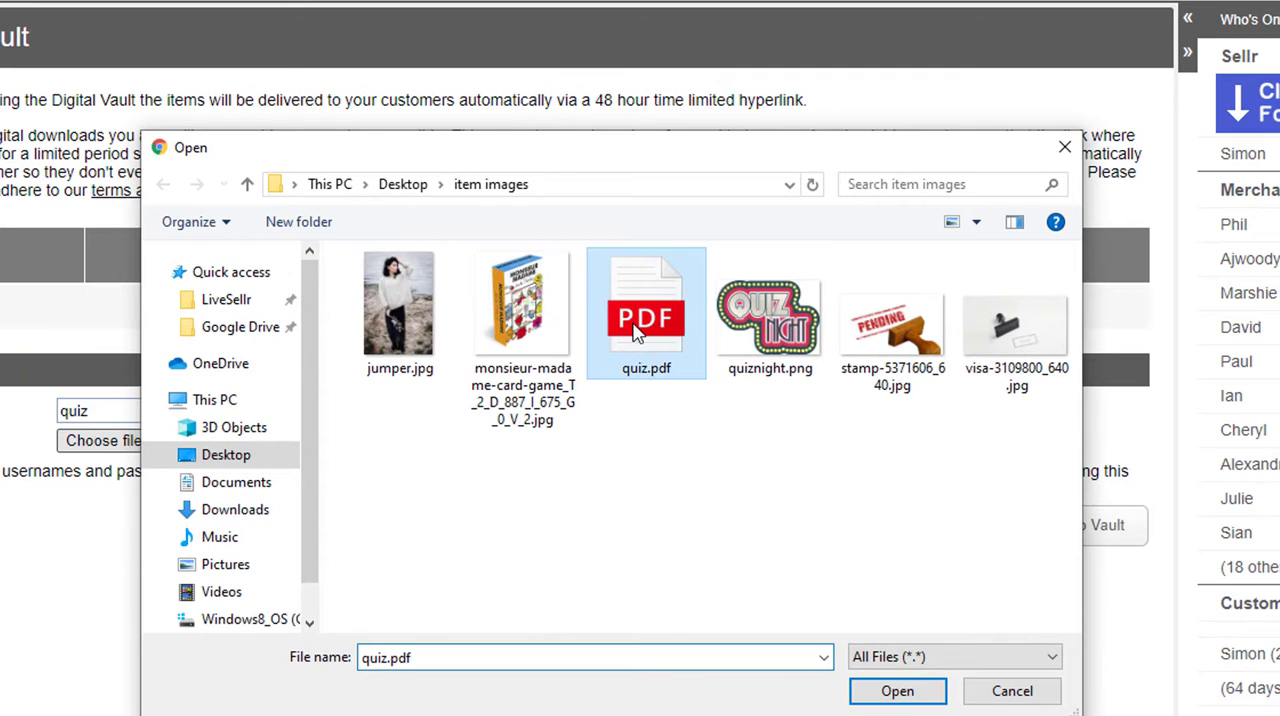
pyautogui.click(895, 698)
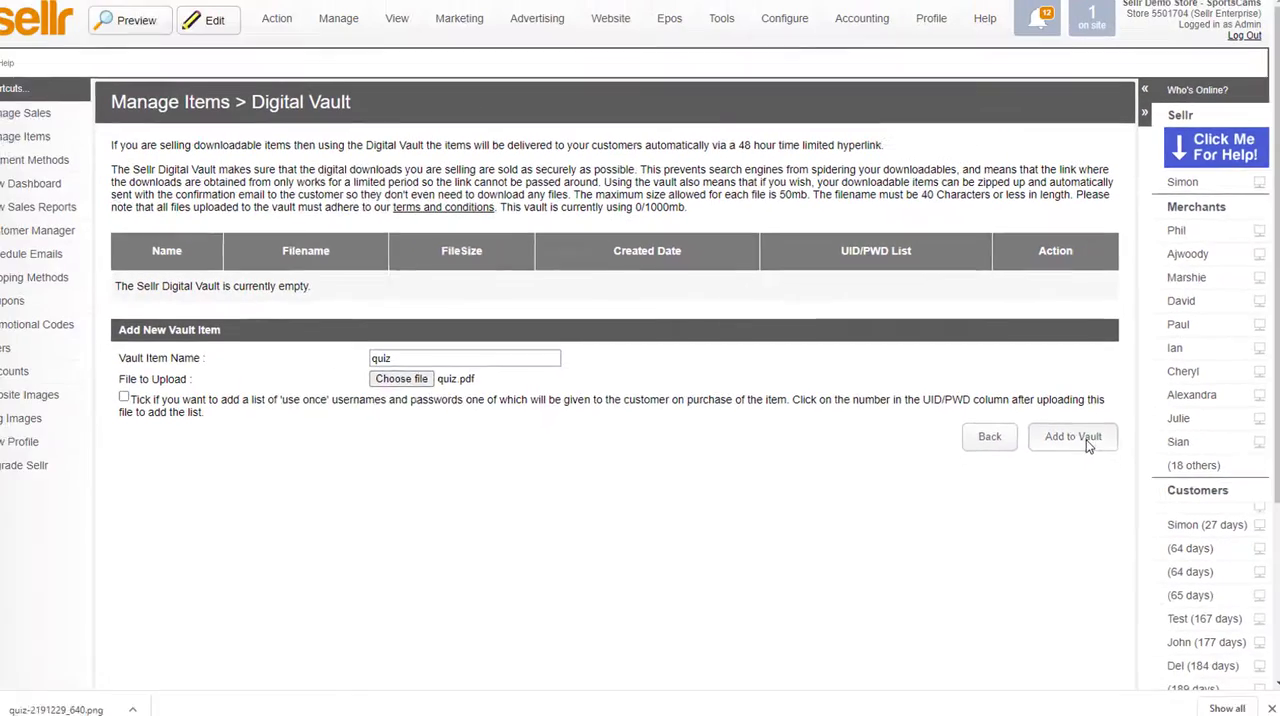
pyautogui.click(1098, 512)
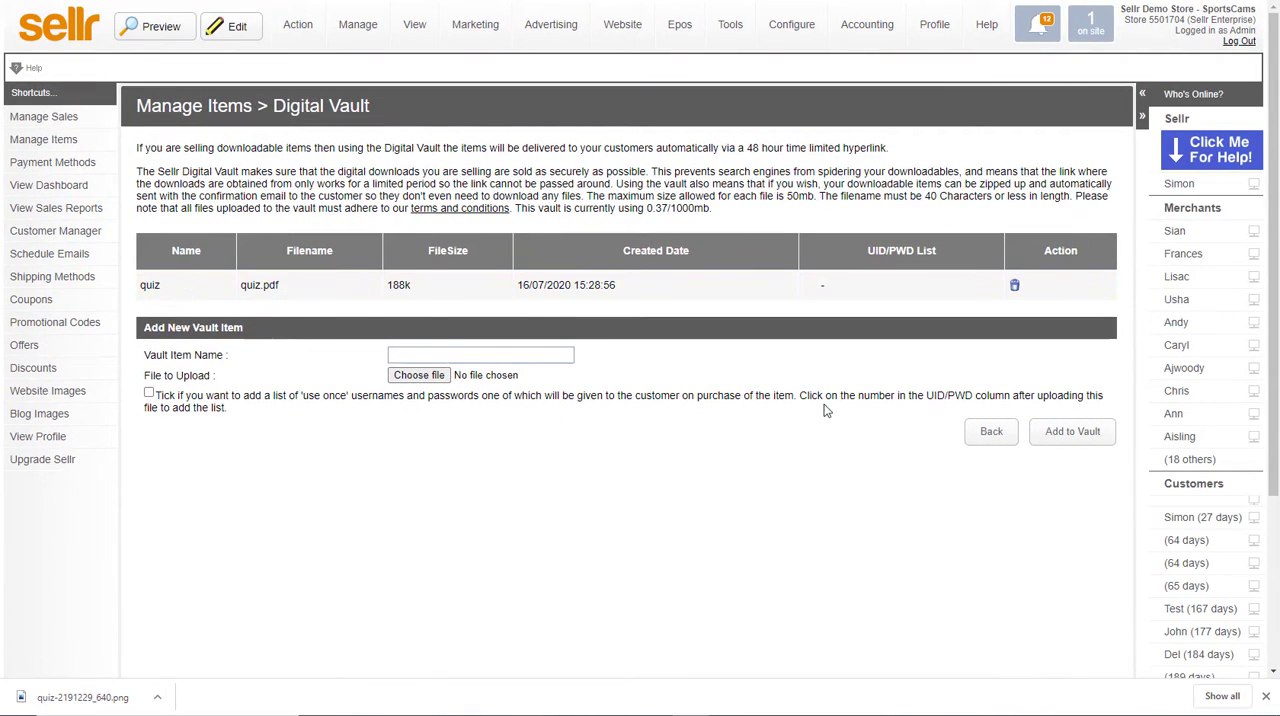
pyautogui.click(989, 439)
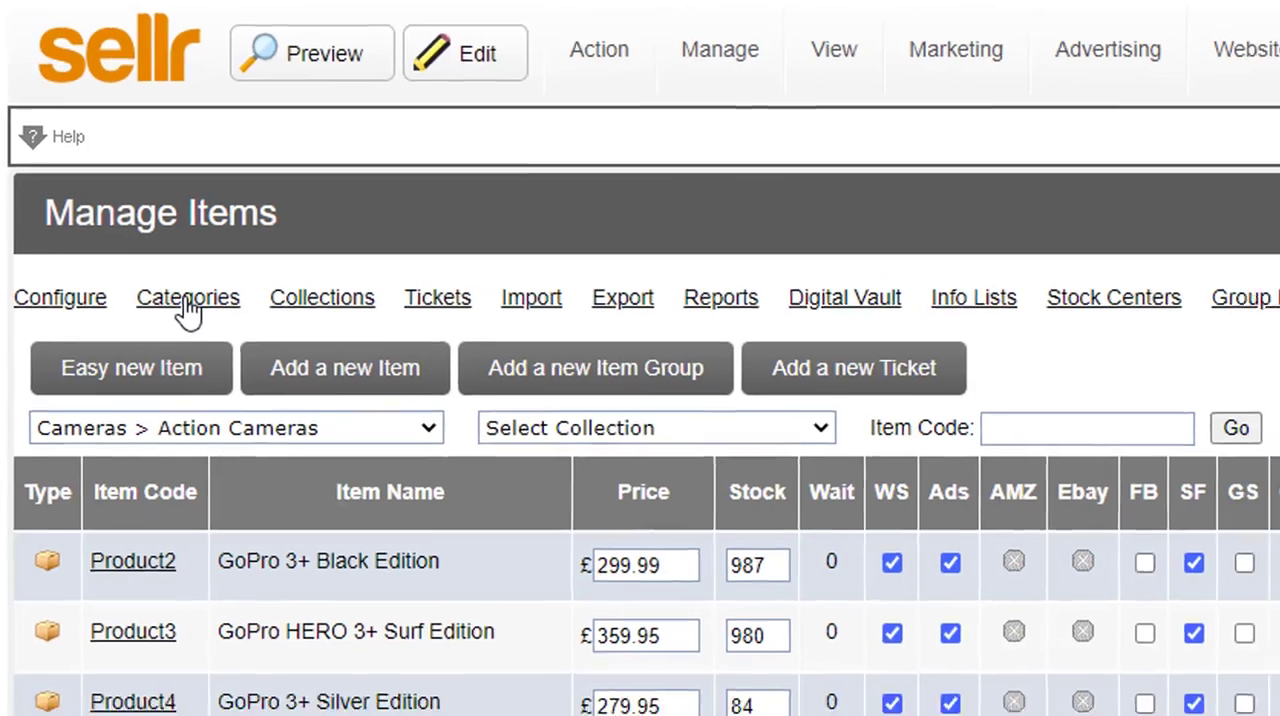
# Step: Review the Games category and its Quiz subcategory in the category list, and return to the item list
pyautogui.click(193, 310)
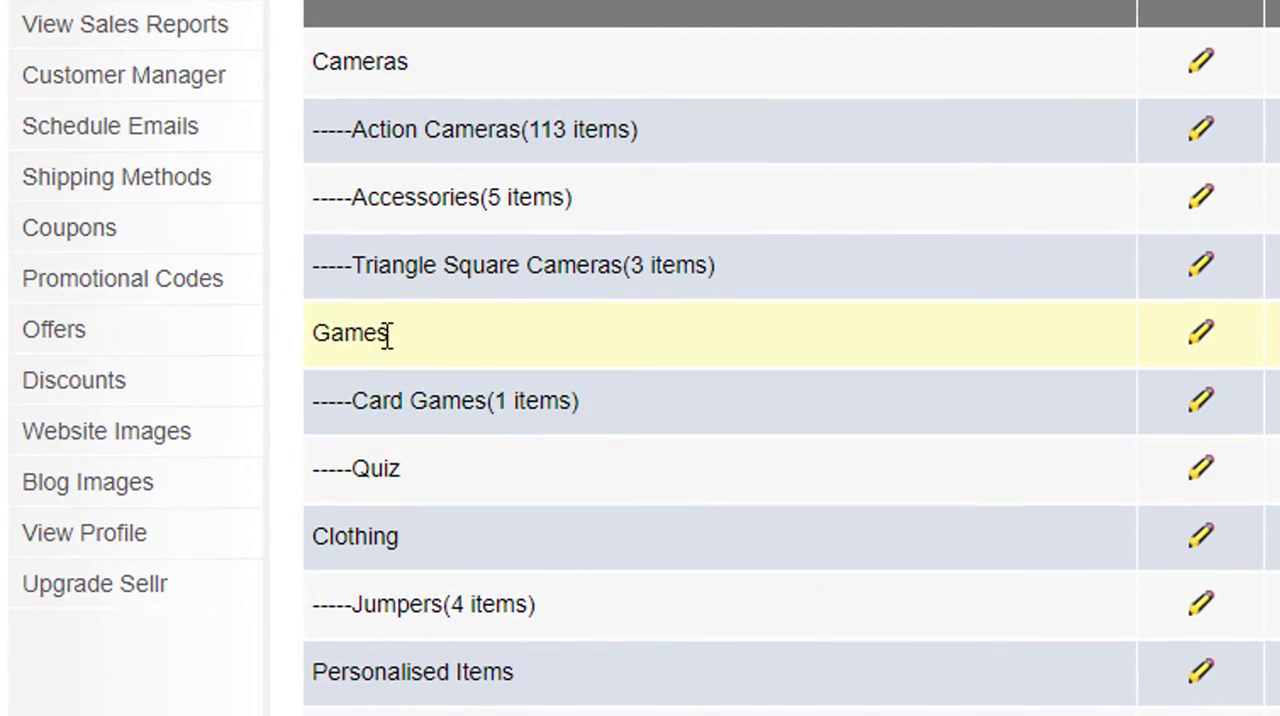
pyautogui.doubleClick(386, 334)
pyautogui.click(391, 333)
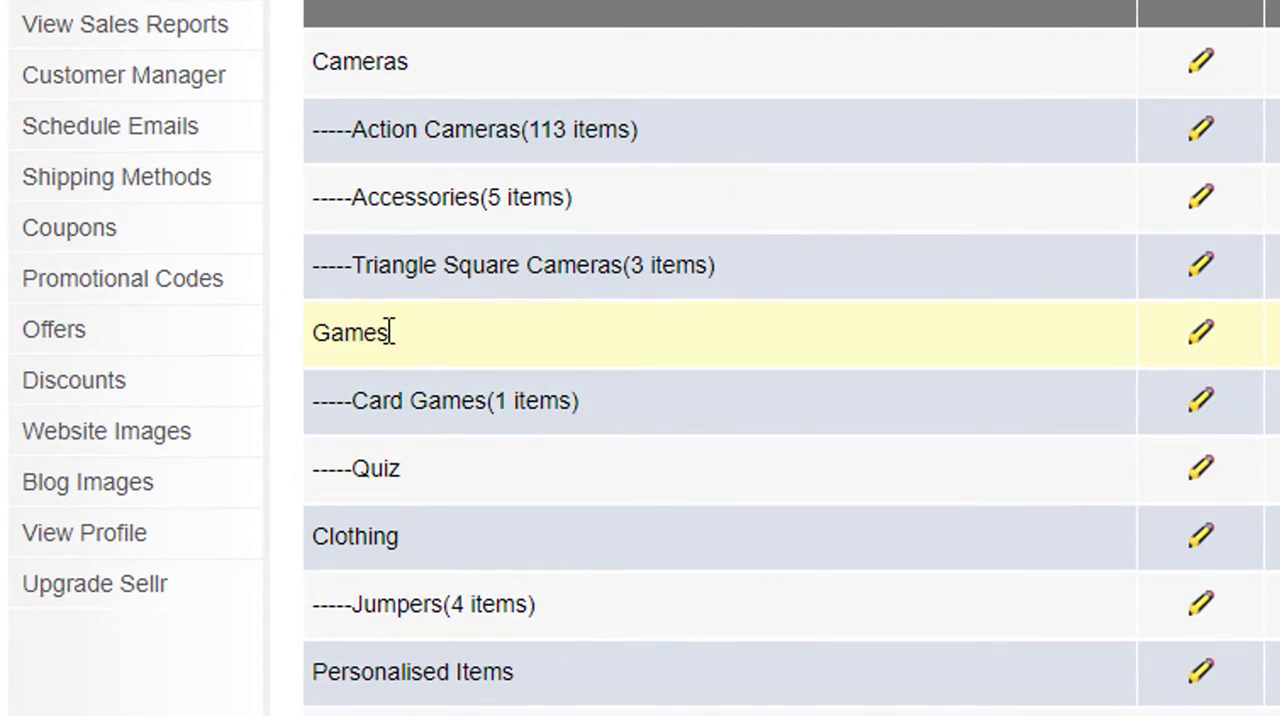
pyautogui.doubleClick(362, 469)
pyautogui.click(849, 474)
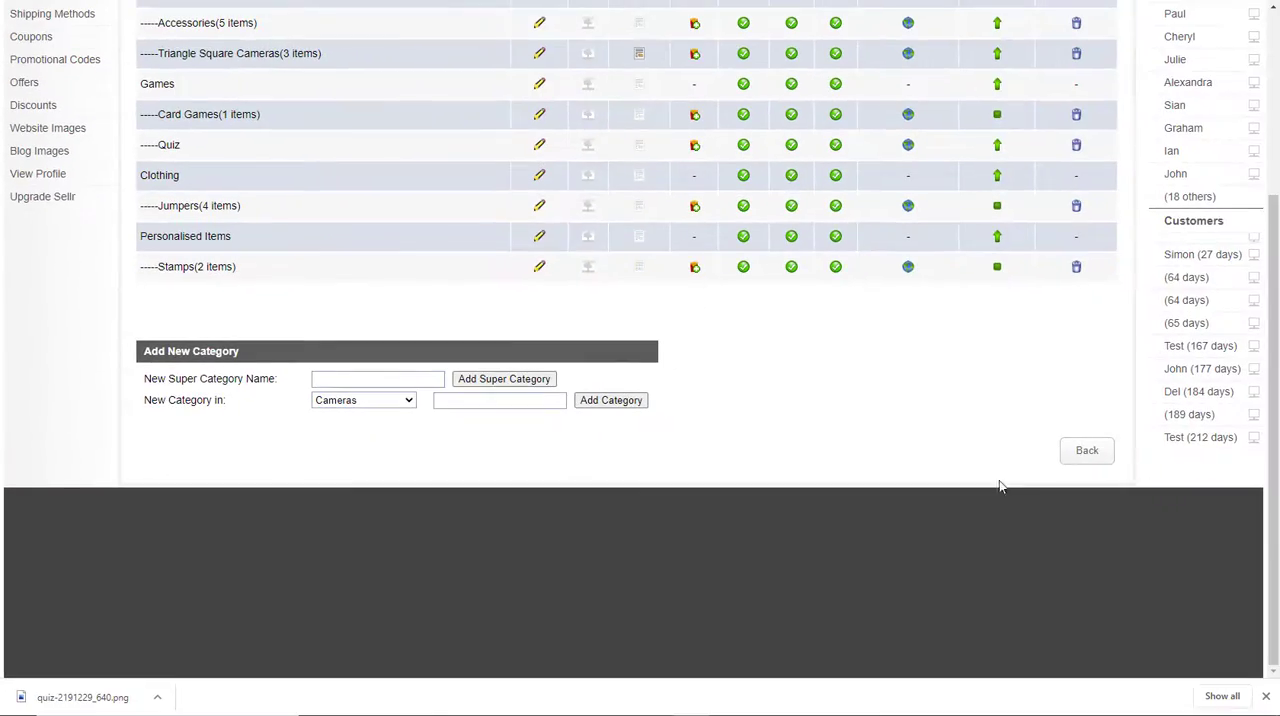
pyautogui.click(1086, 449)
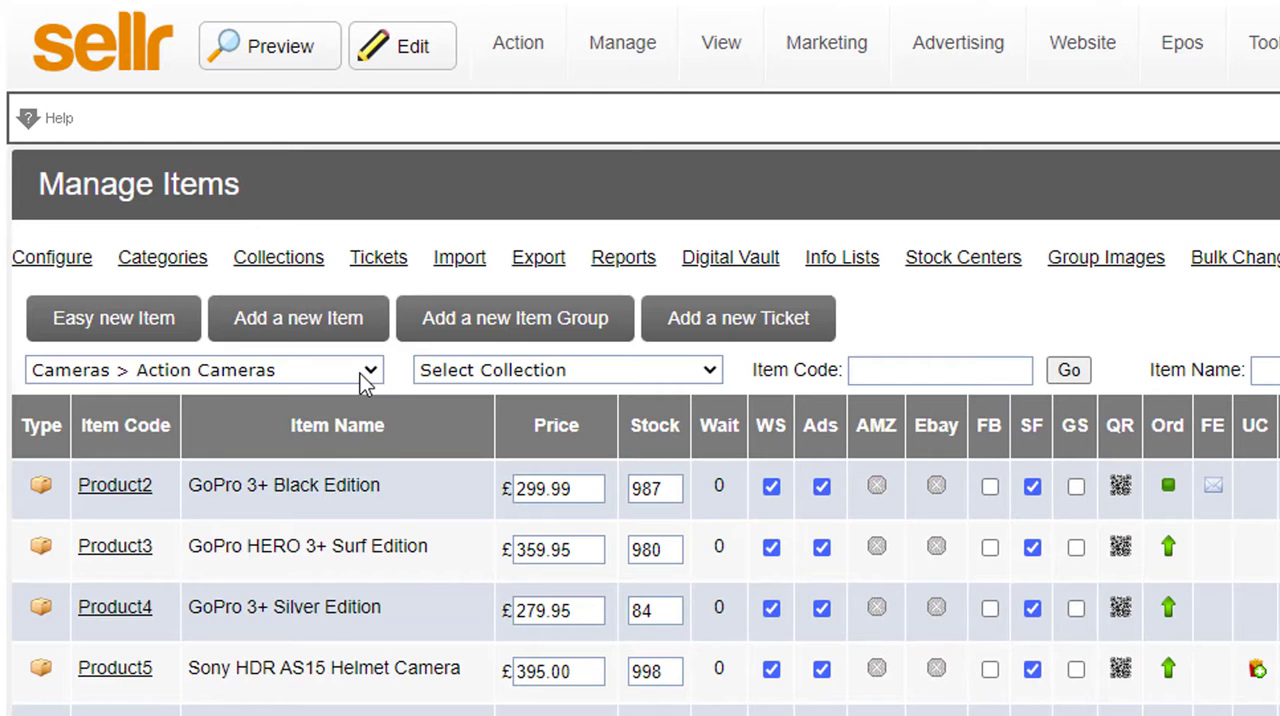
# Step: Create a new item in the Games > Quiz category with item code q1 and a price of 1
pyautogui.click(211, 213)
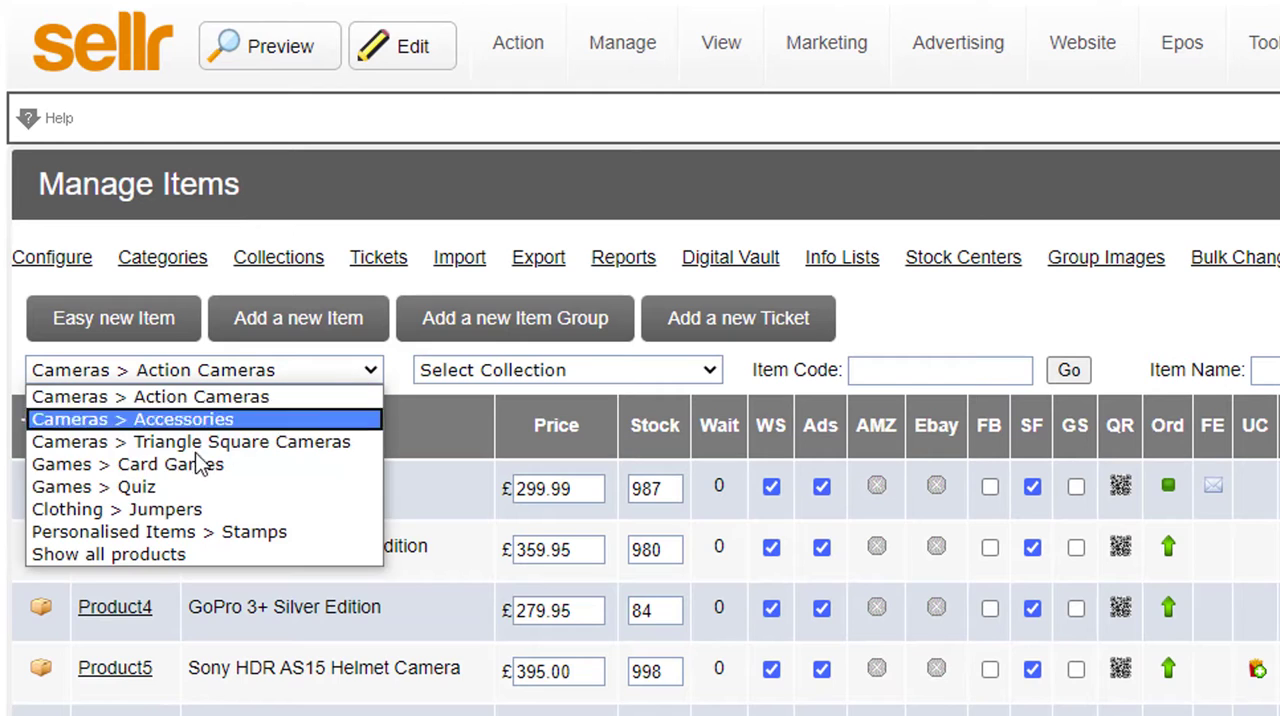
pyautogui.click(142, 490)
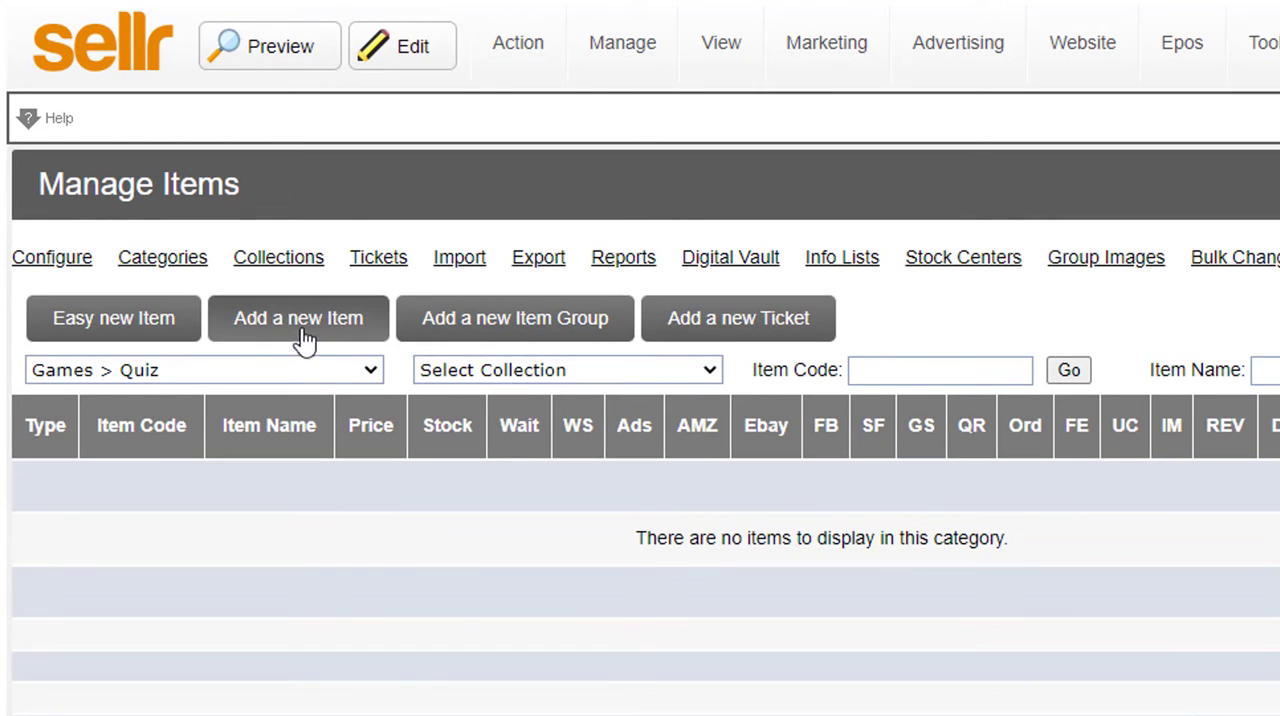
pyautogui.click(300, 320)
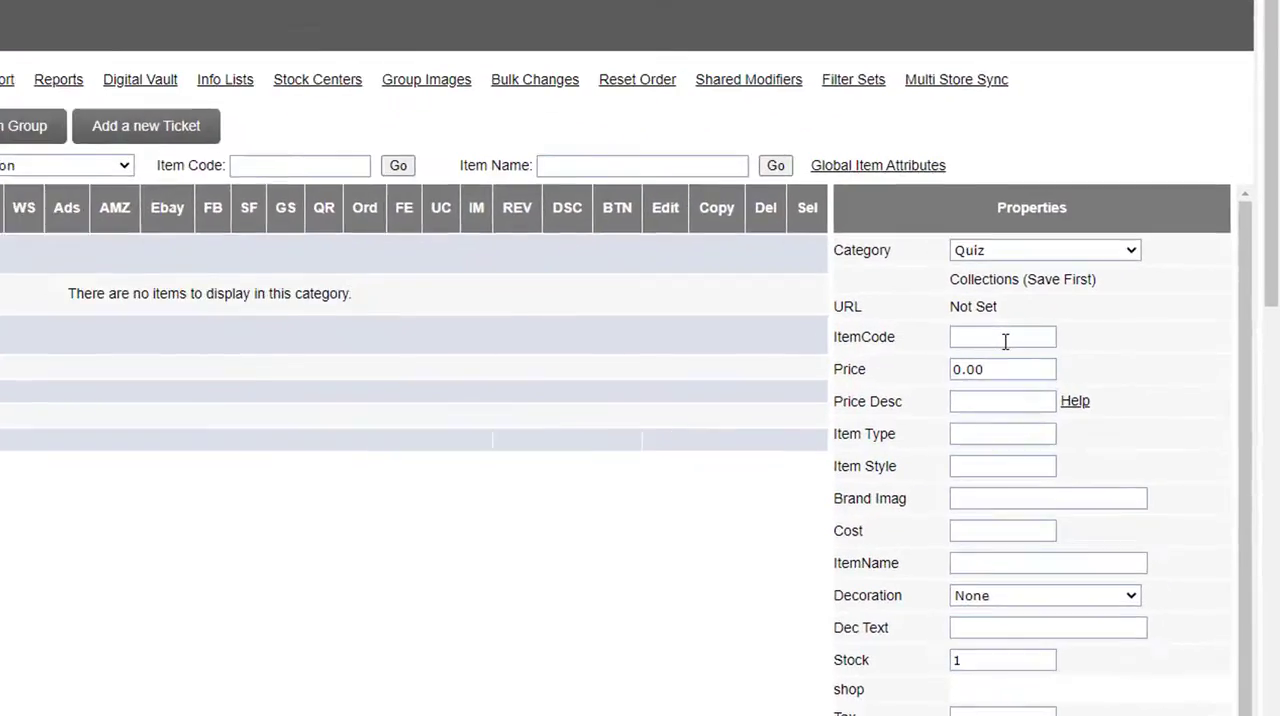
pyautogui.click(1005, 341)
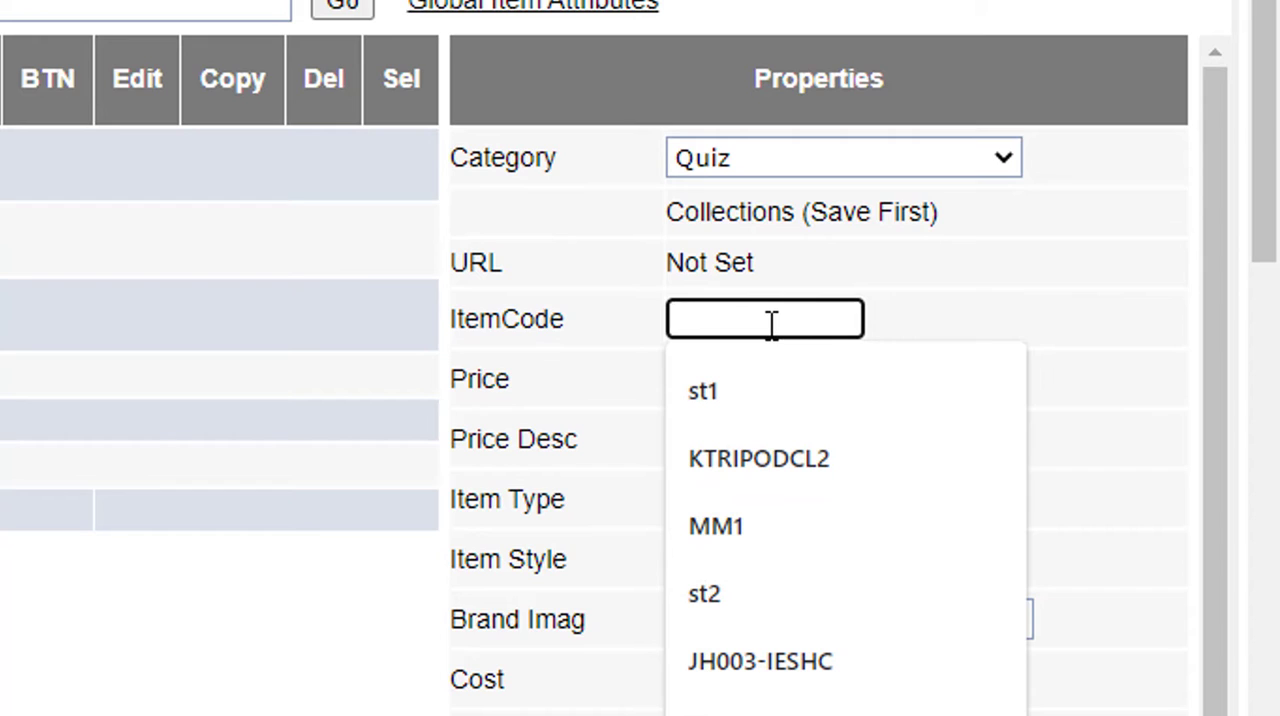
pyautogui.write('q1')
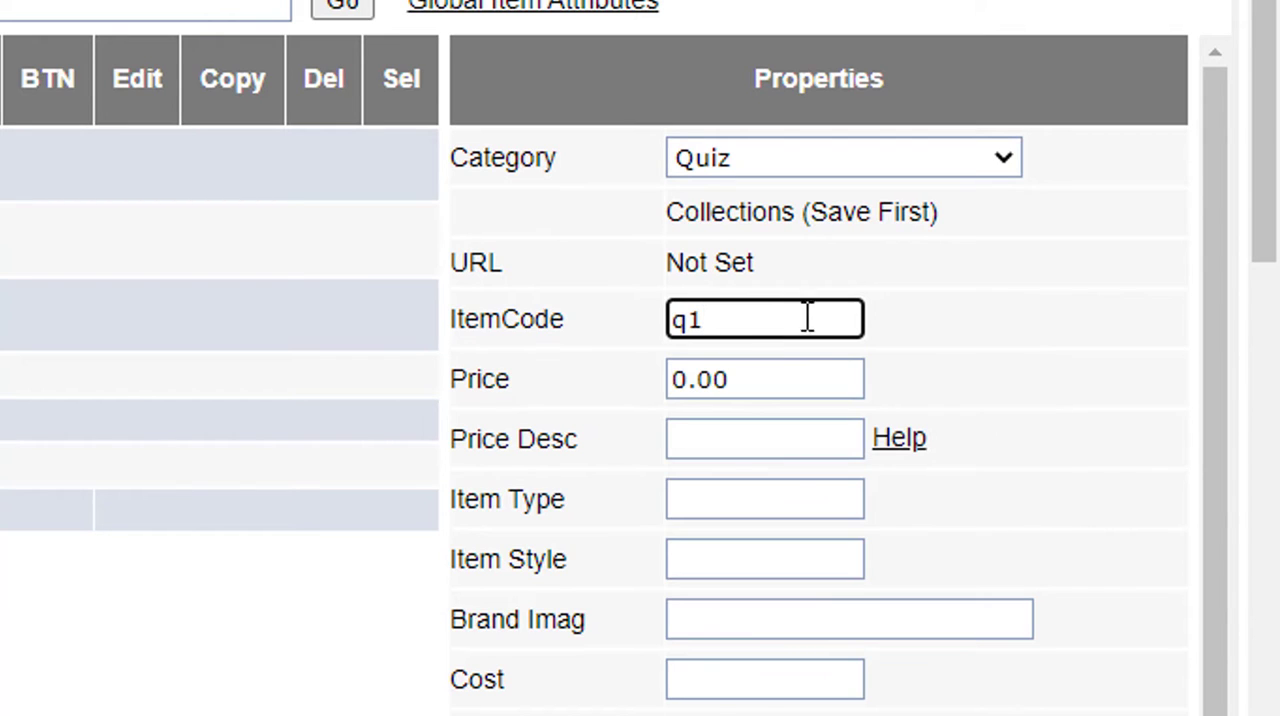
pyautogui.click(766, 366)
pyautogui.hotkey('ctrl', 'a')
pyautogui.write('1')
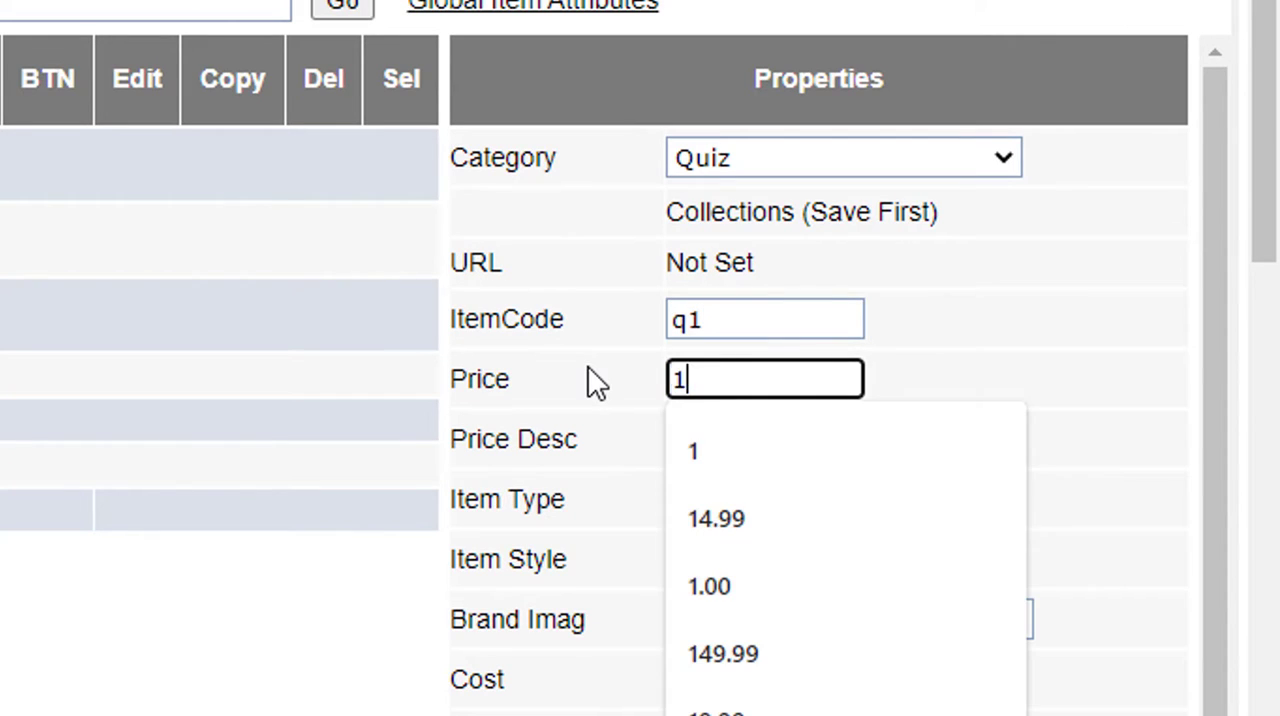
pyautogui.click(1023, 374)
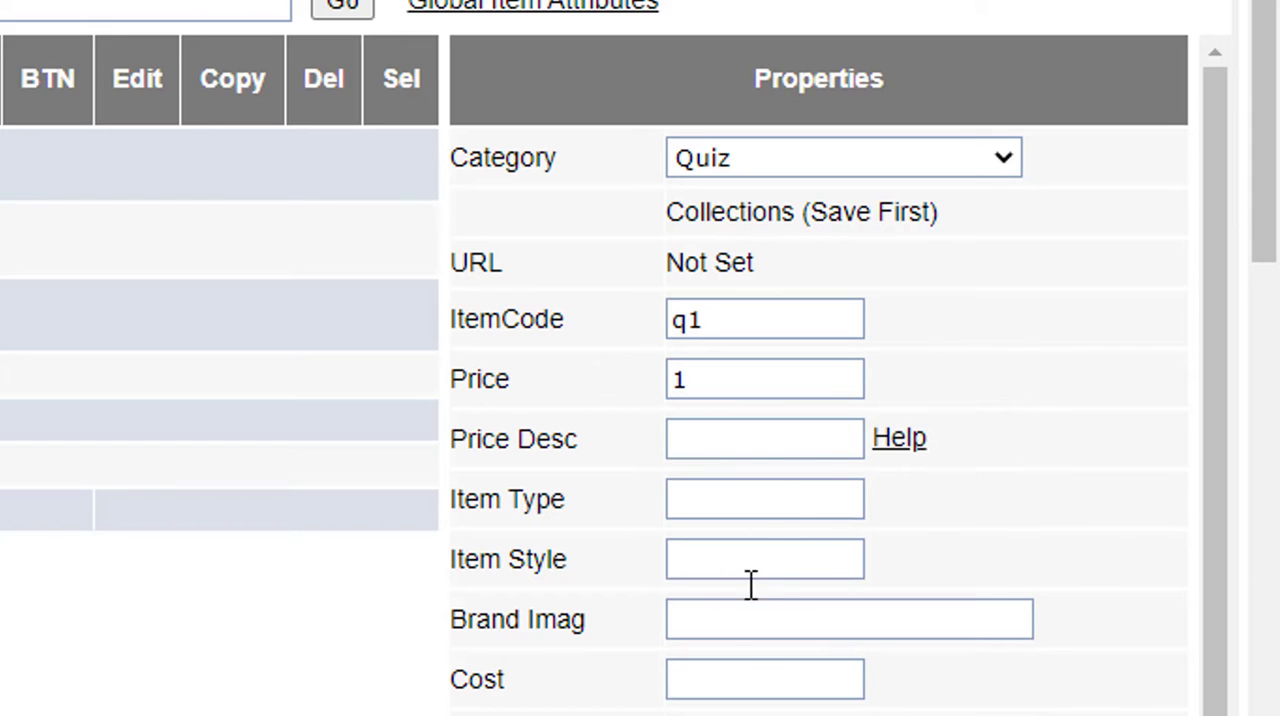
# Step: Name the new item "Quiz Night Download"
pyautogui.scroll(-4, 720, 591)
pyautogui.click(720, 377)
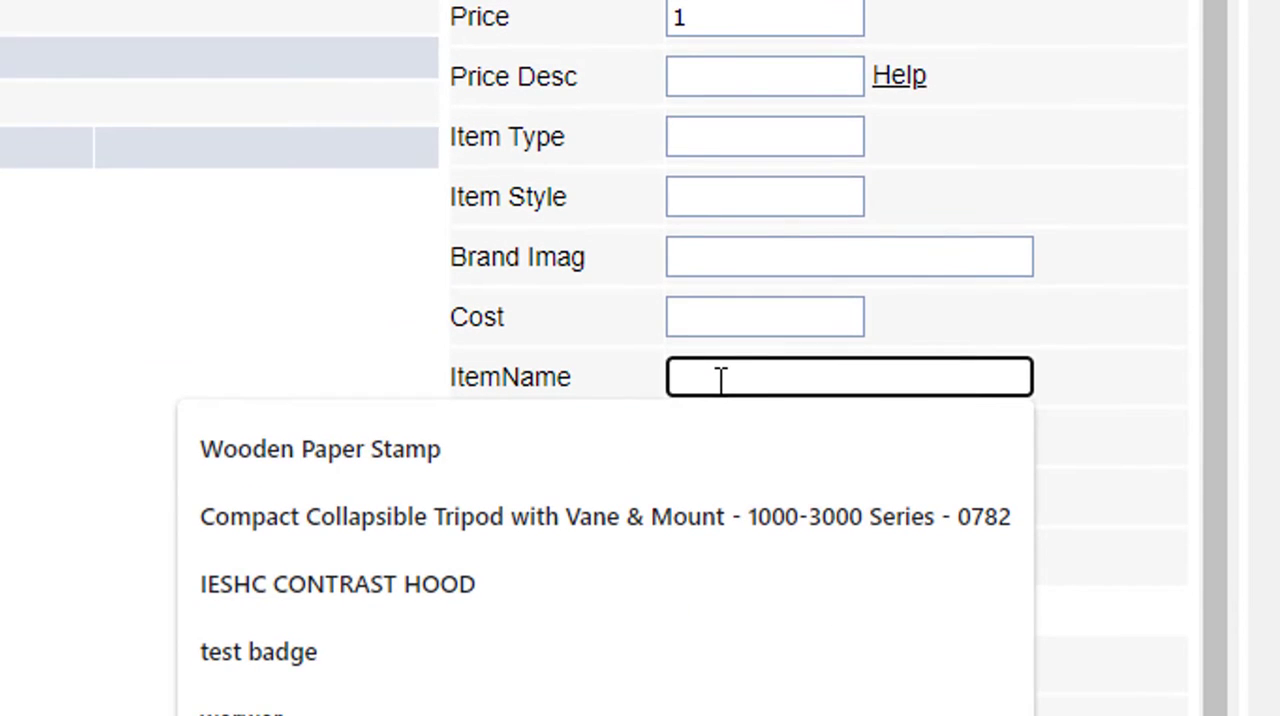
pyautogui.write('Quiz')
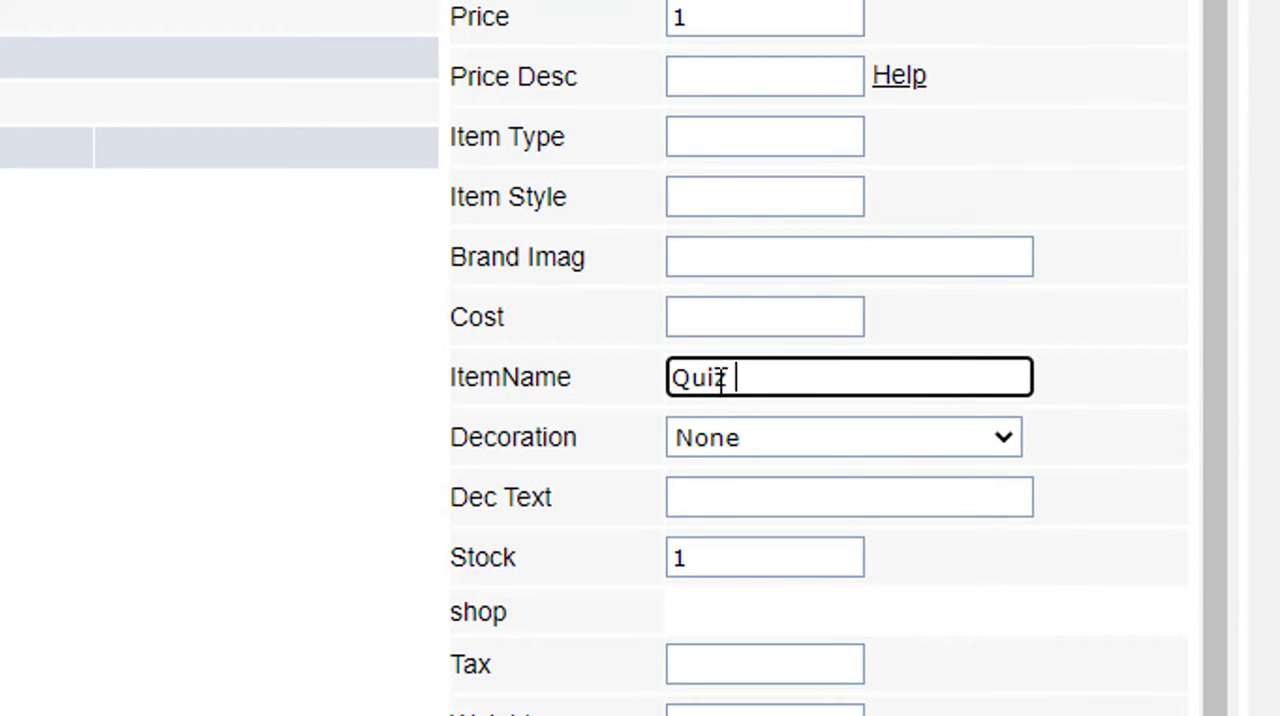
pyautogui.write(' Night Downl')
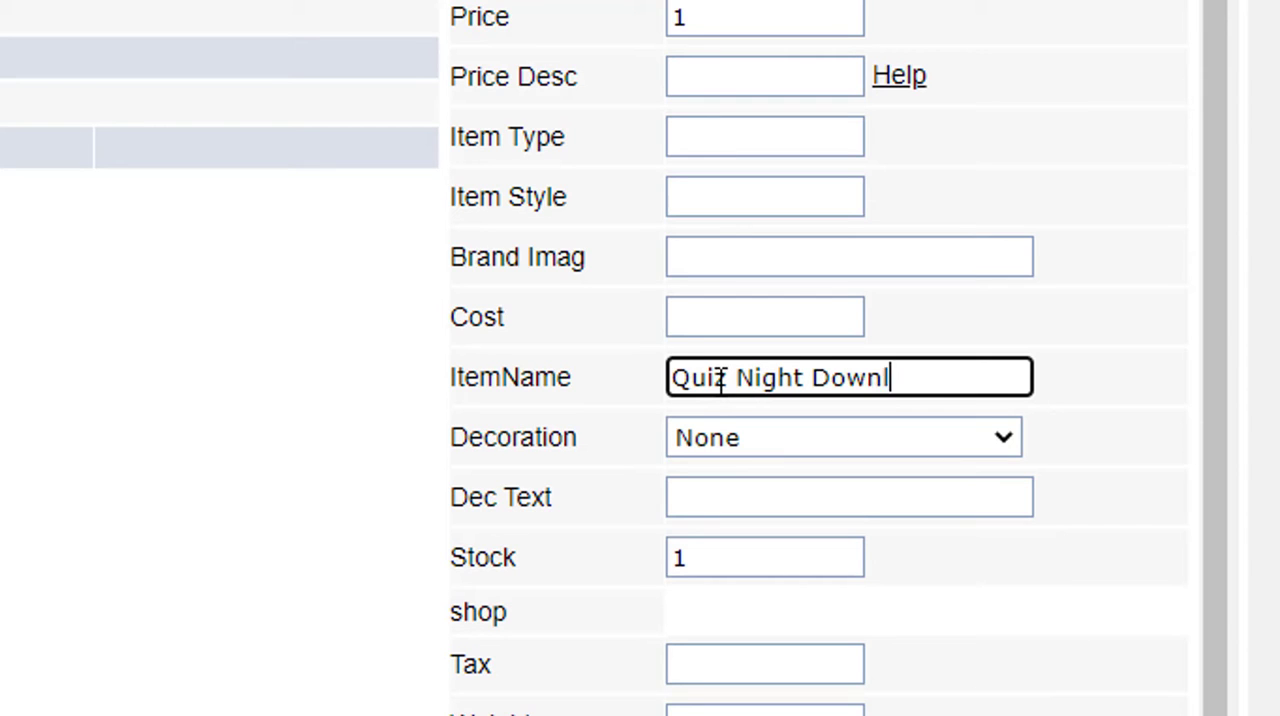
pyautogui.write('oad')
pyautogui.click(603, 363)
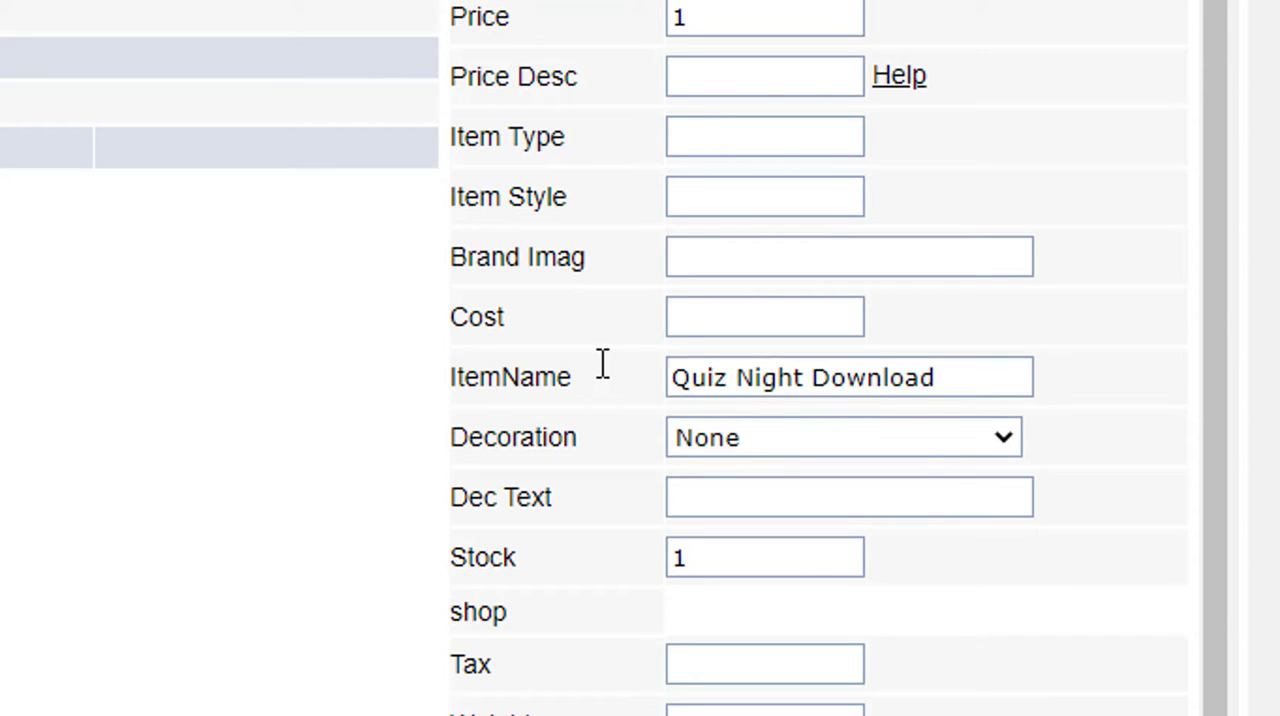
# Step: Assign the Digital Vault file quiz (quiz.pdf) as the item's download and save the item
pyautogui.scroll(-1, 568, 368)
pyautogui.scroll(-5, 592, 335)
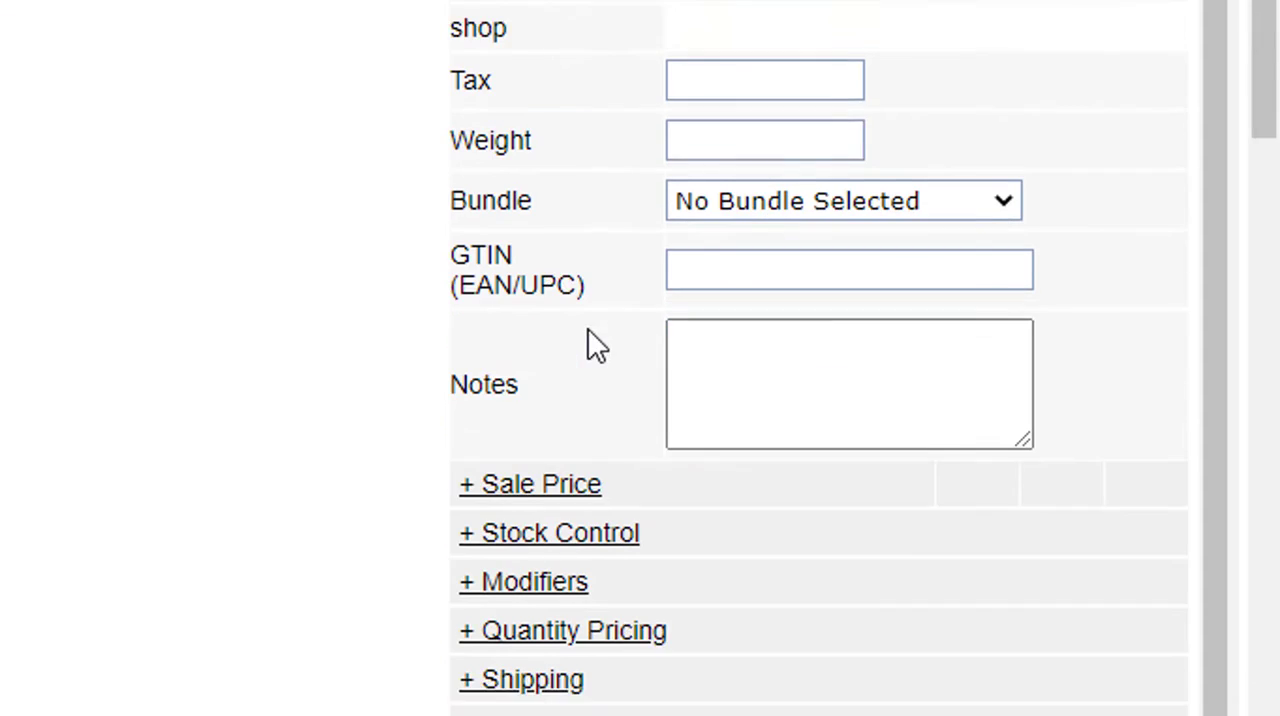
pyautogui.scroll(-7, 540, 60)
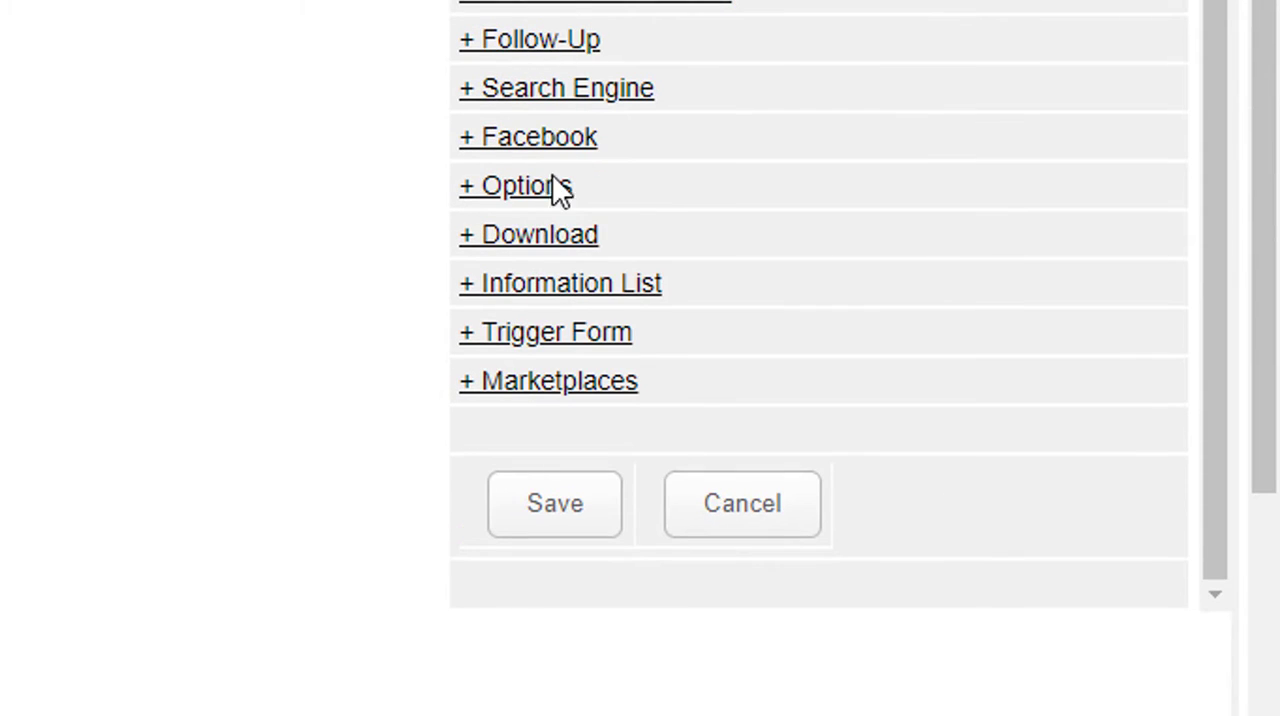
pyautogui.click(535, 240)
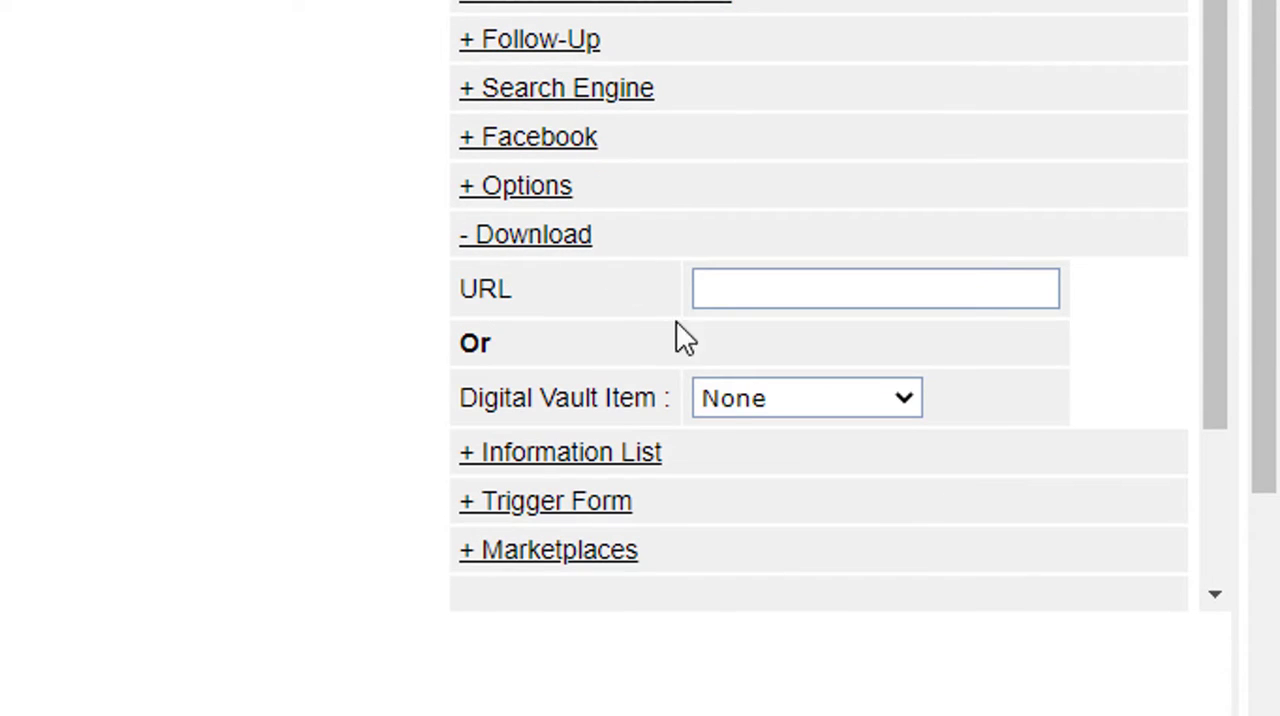
pyautogui.click(758, 403)
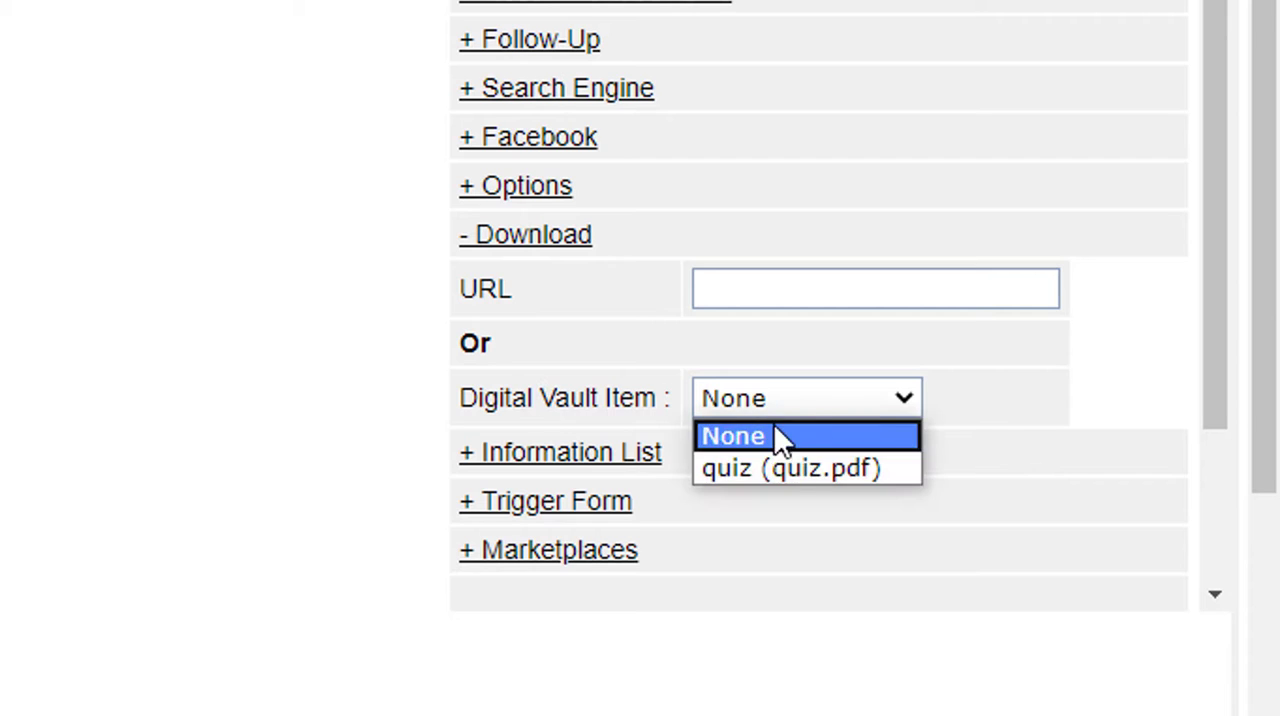
pyautogui.click(789, 467)
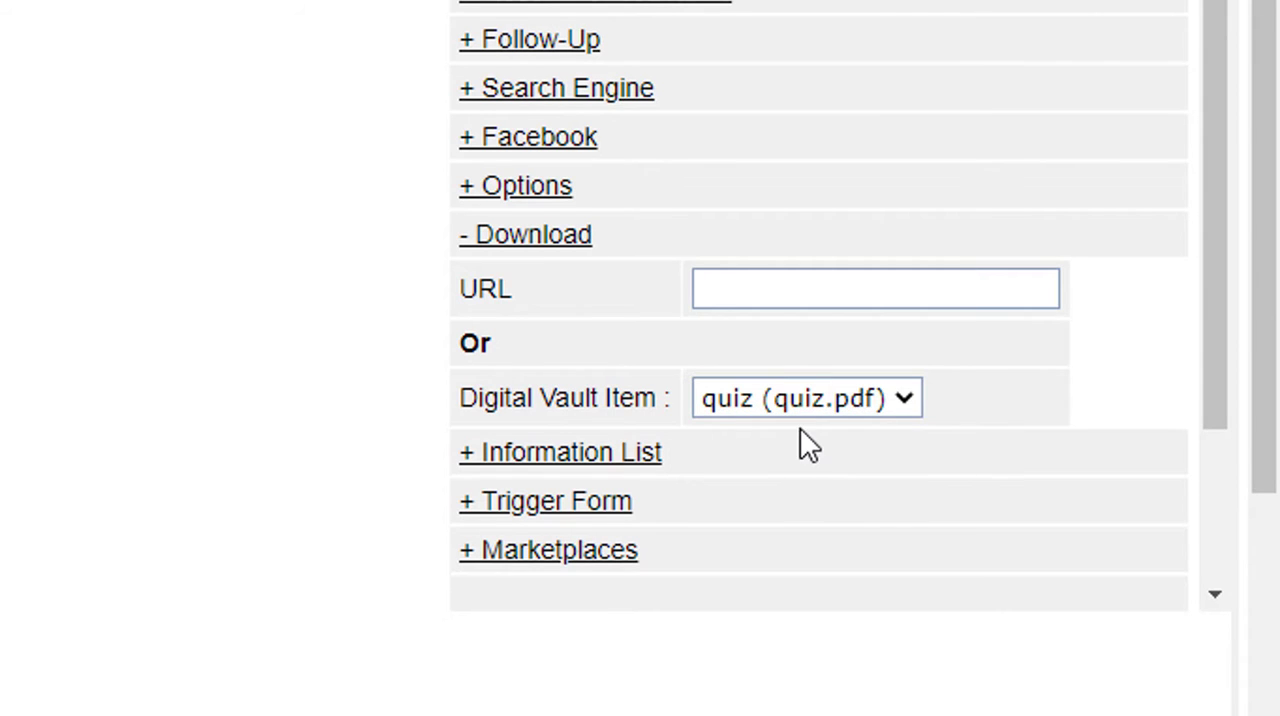
pyautogui.scroll(-2, 803, 443)
pyautogui.click(580, 515)
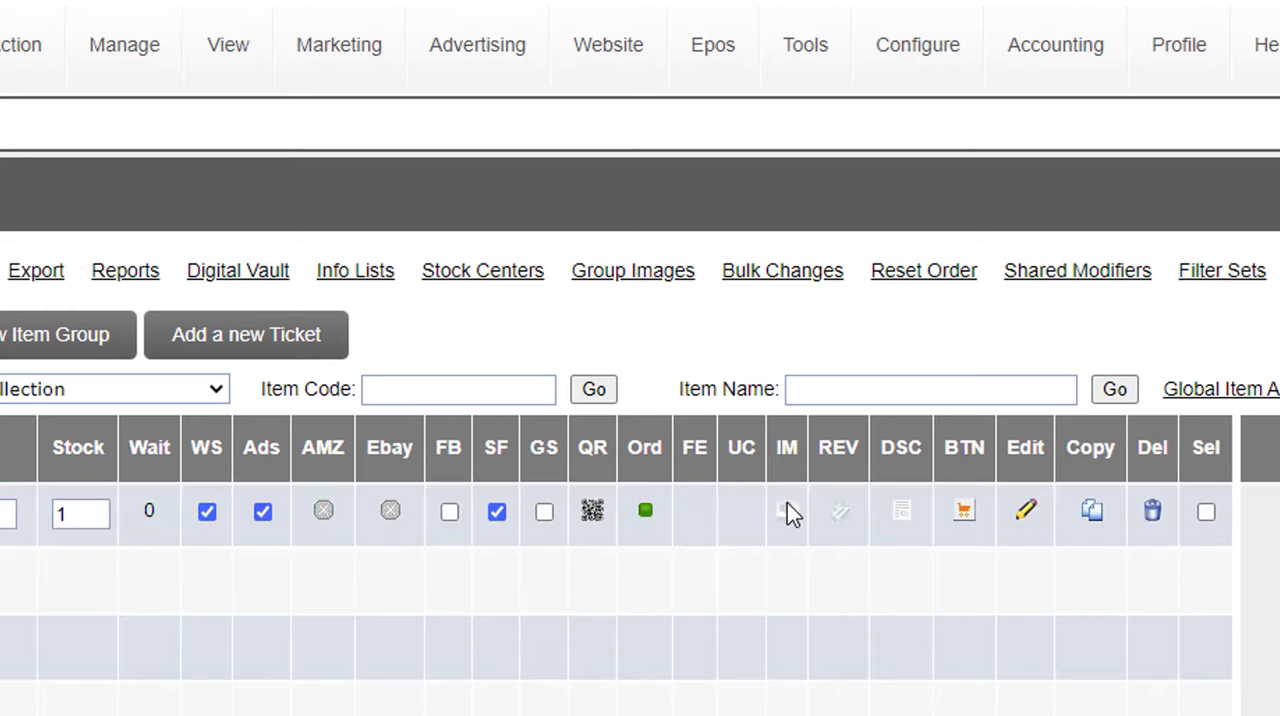
# Step: Upload quiznight.png as the primary image of the q1 item
pyautogui.click(789, 515)
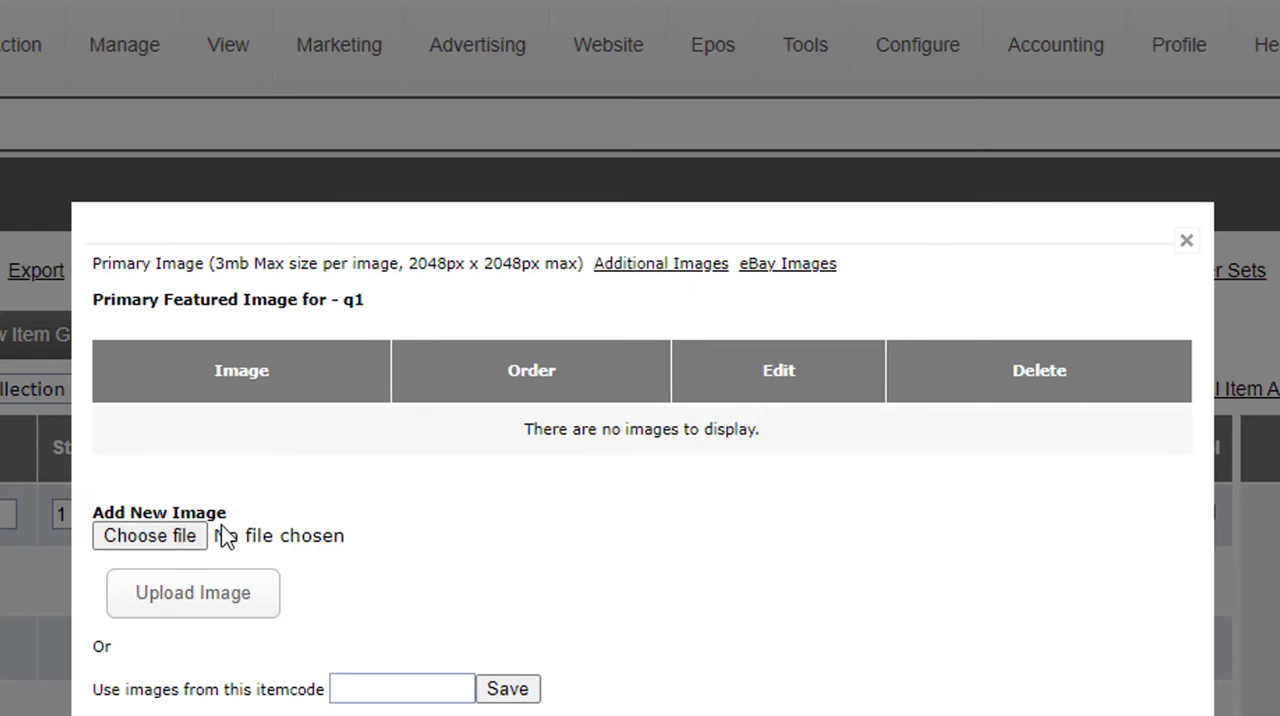
pyautogui.click(168, 540)
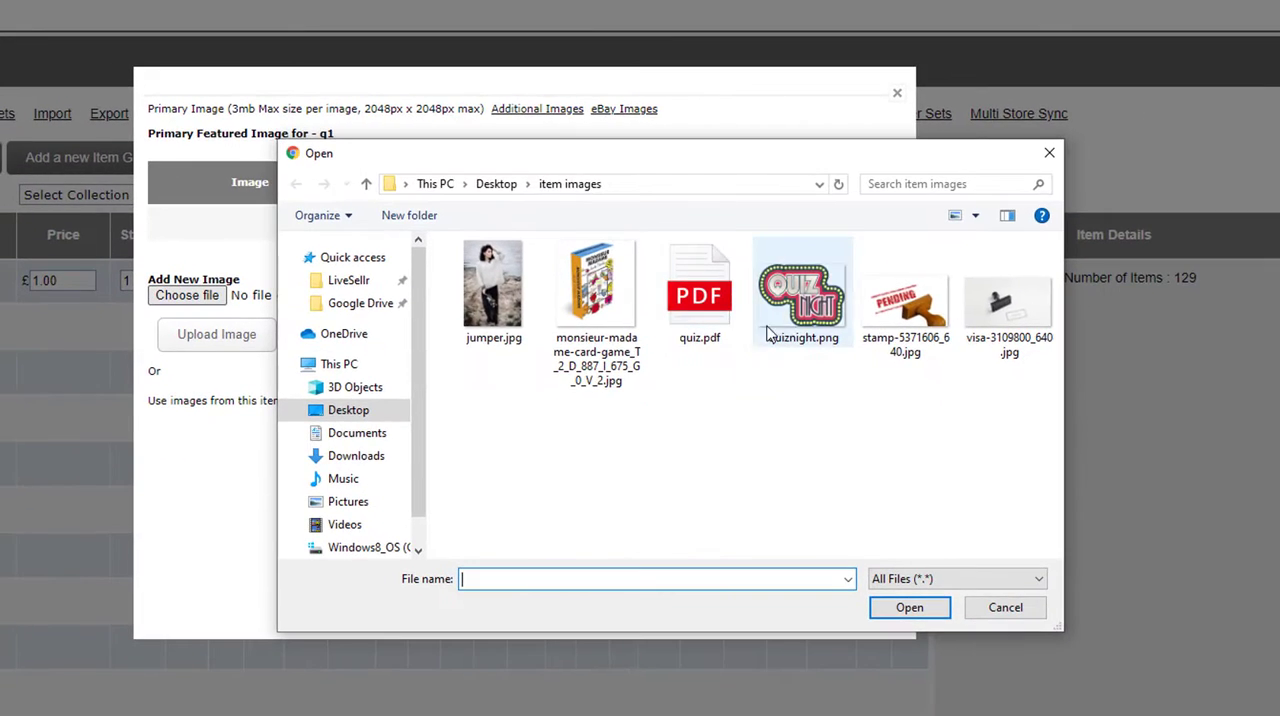
pyautogui.click(793, 315)
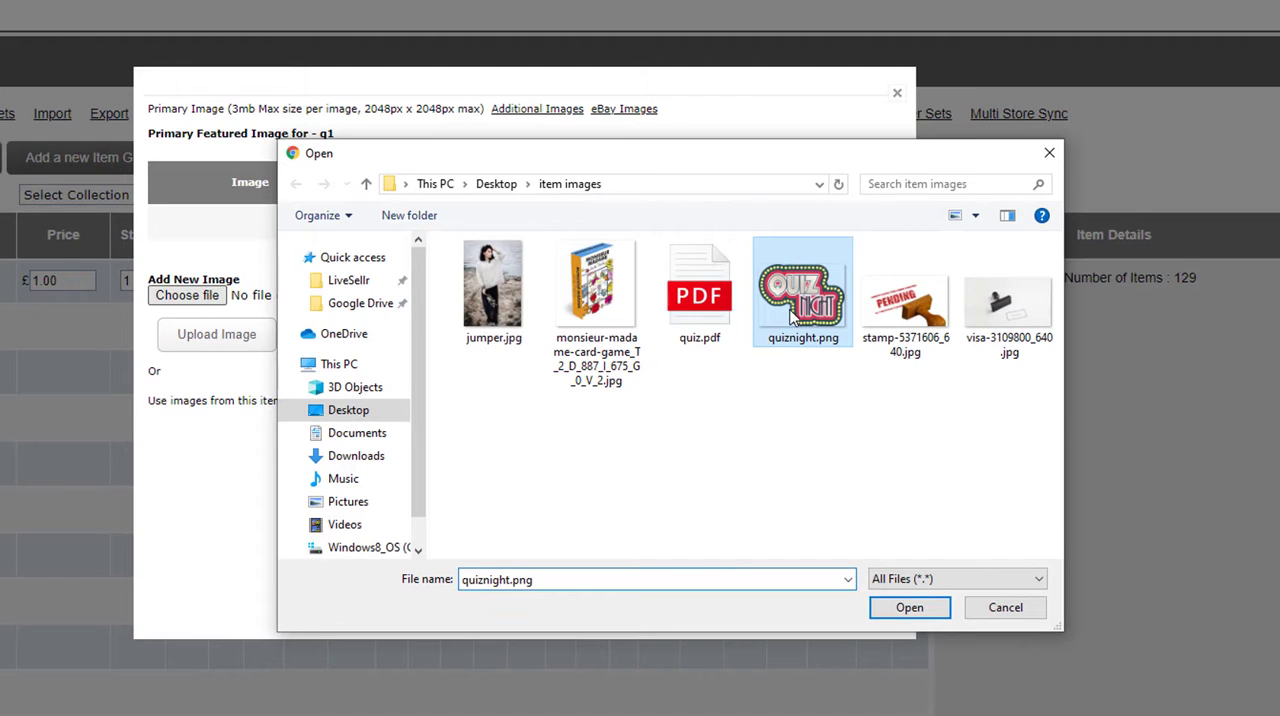
pyautogui.click(907, 607)
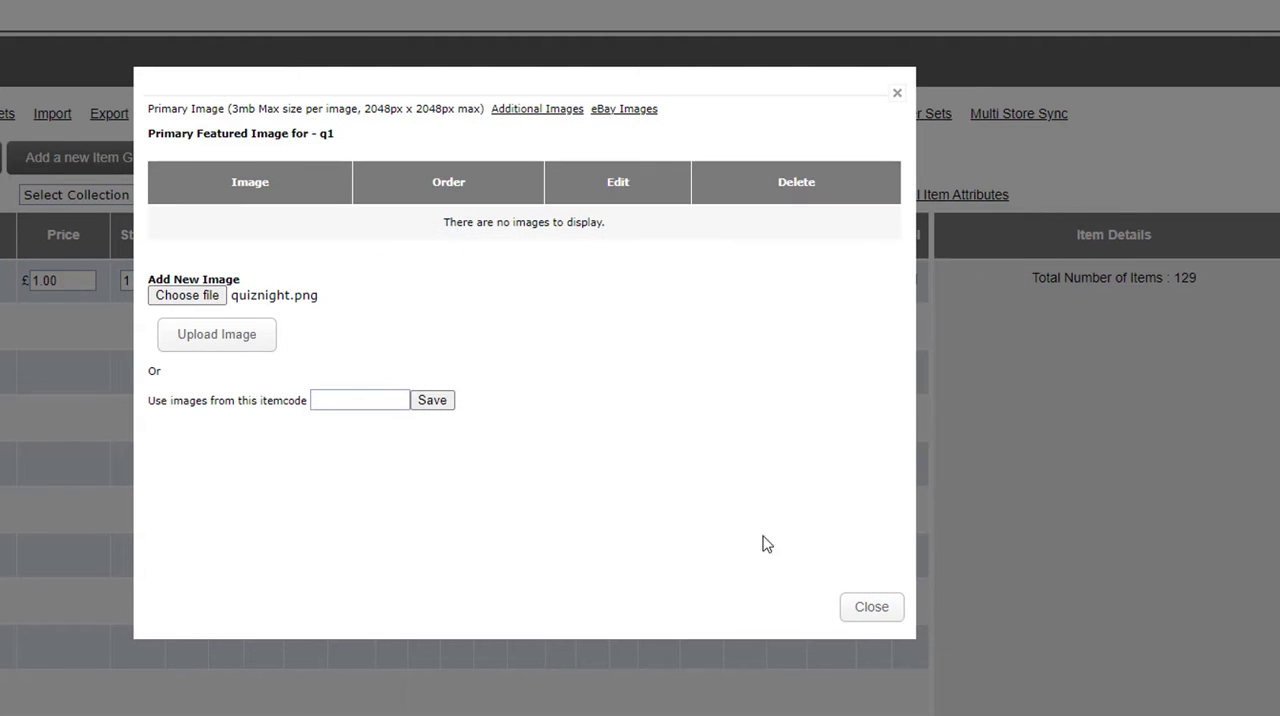
pyautogui.click(230, 343)
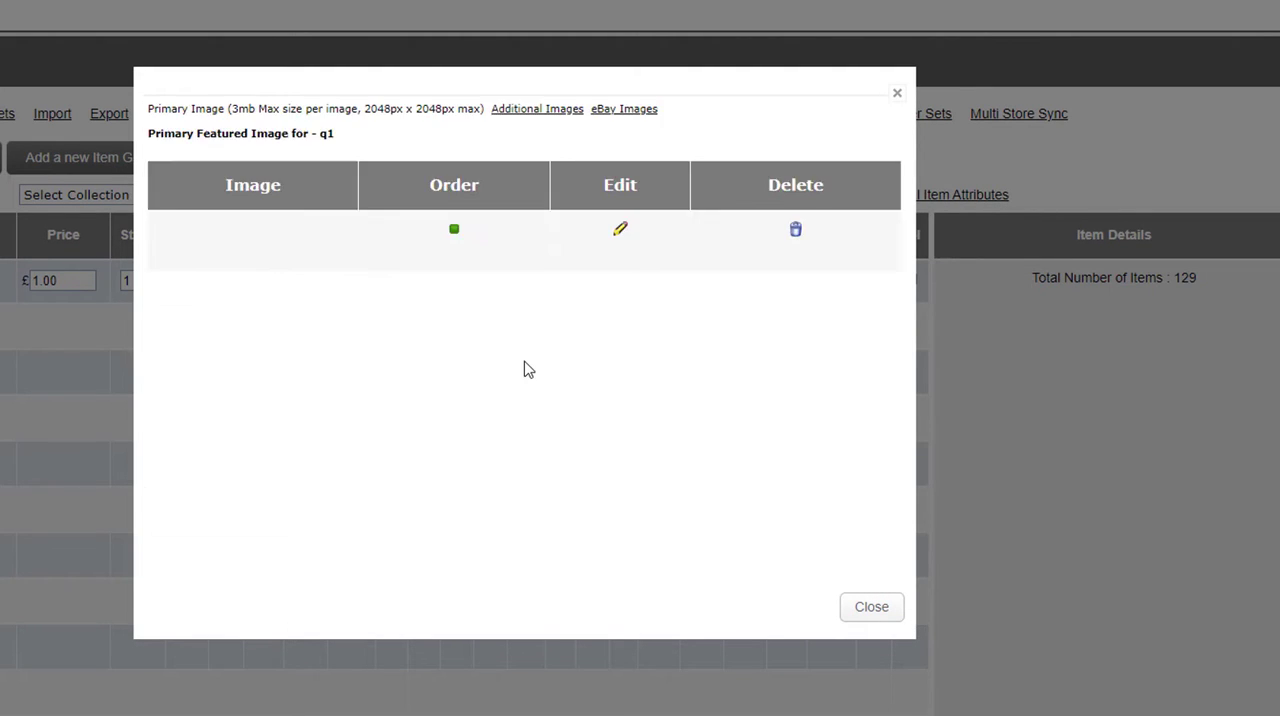
# Step: Add the primary web description "Download a fantastic quiz for your quiz night." to item q1 and save it
pyautogui.click(874, 611)
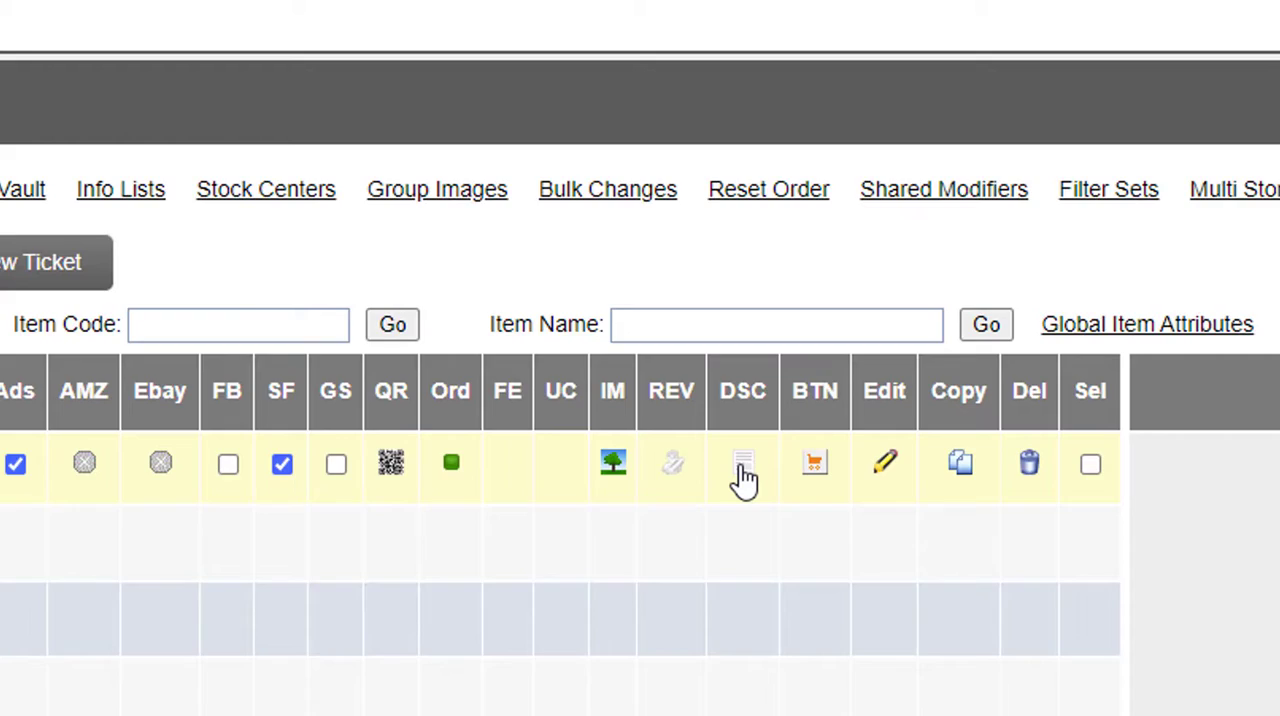
pyautogui.click(743, 468)
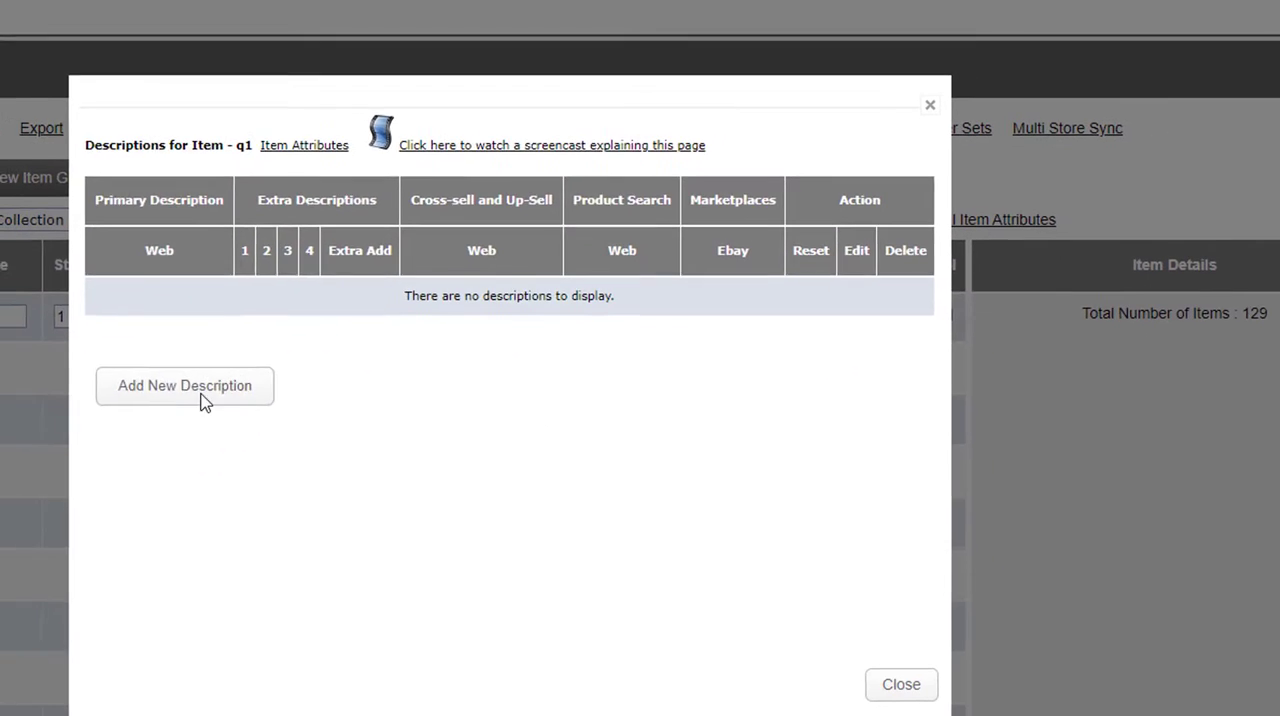
pyautogui.click(196, 394)
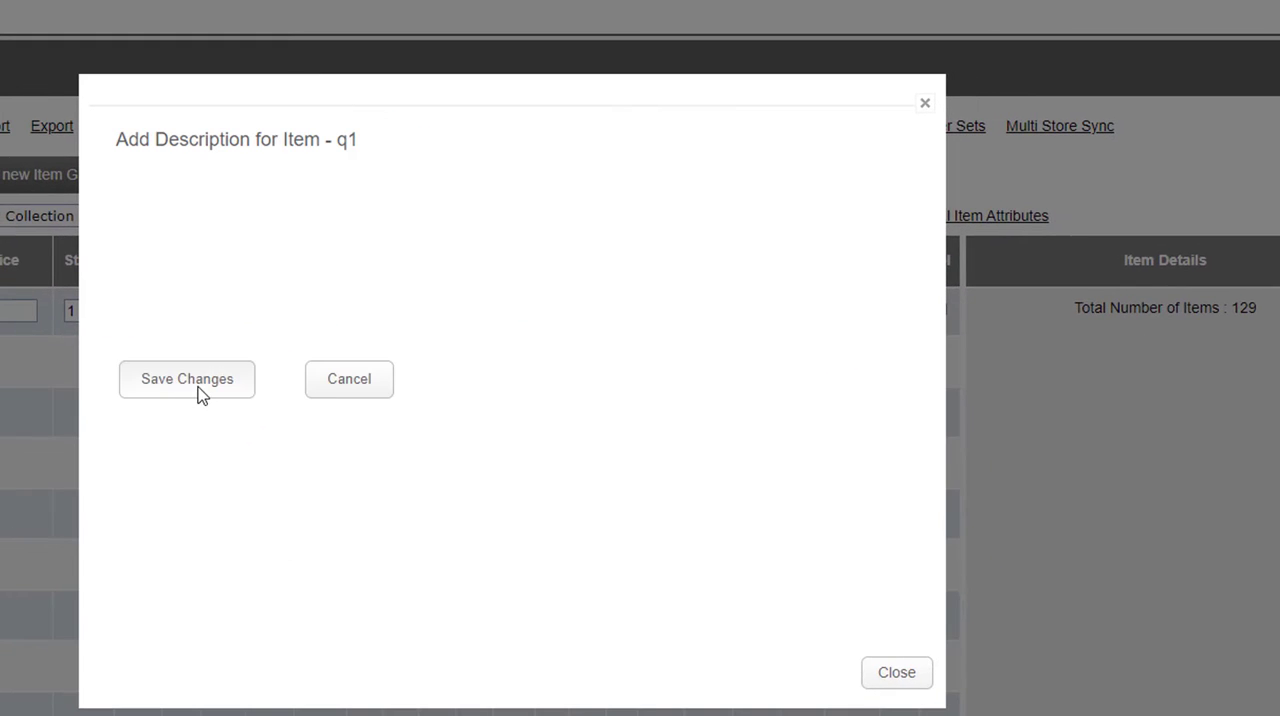
pyautogui.click(236, 392)
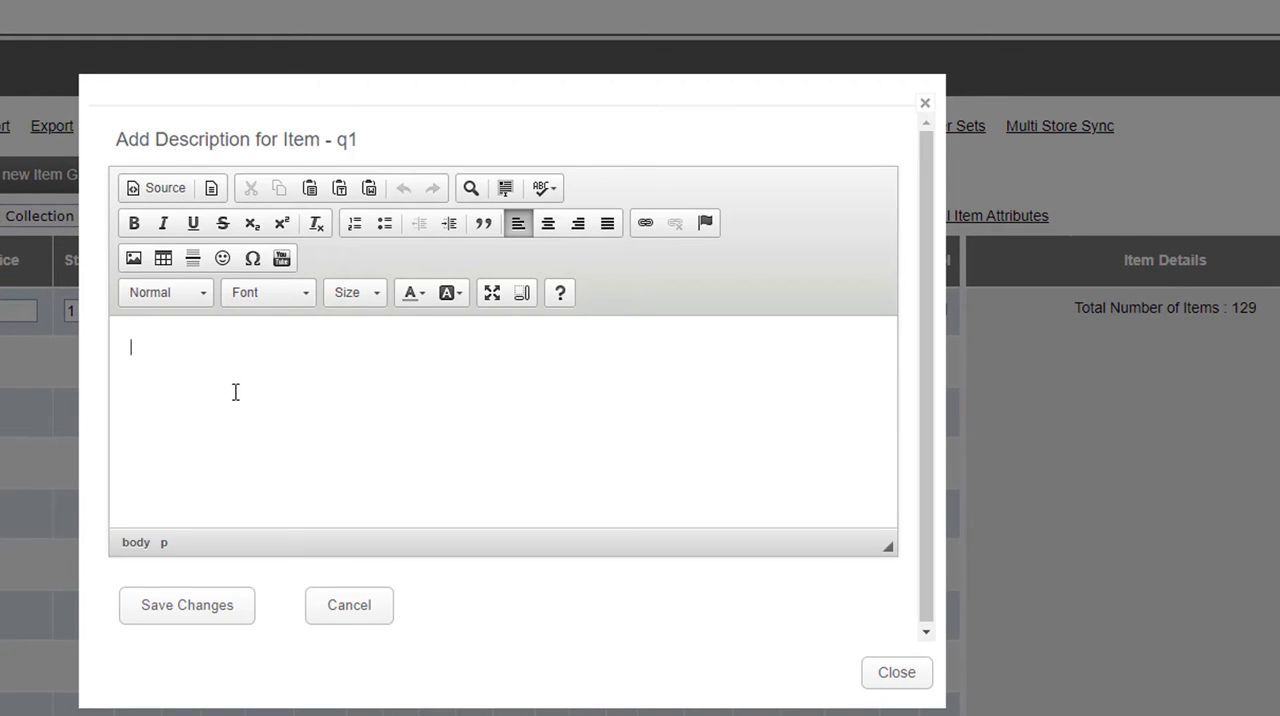
pyautogui.write('Download a fantastic qui')
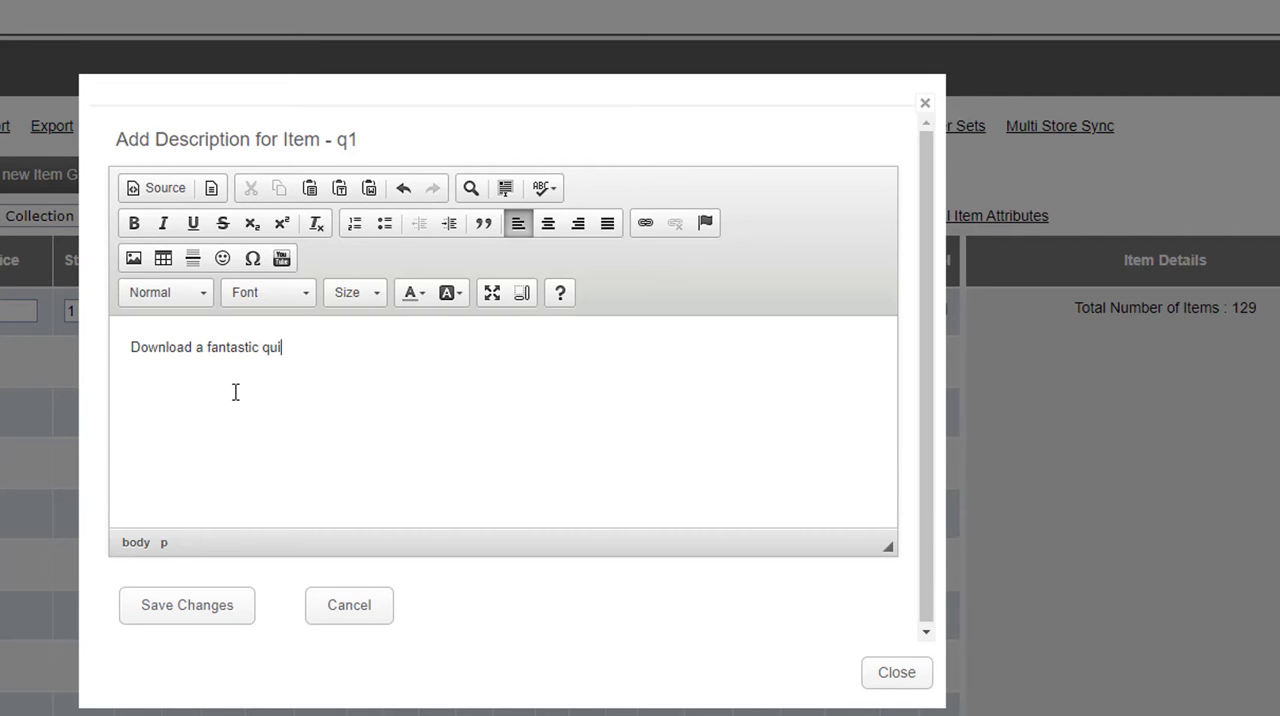
pyautogui.write('z for your quiz night')
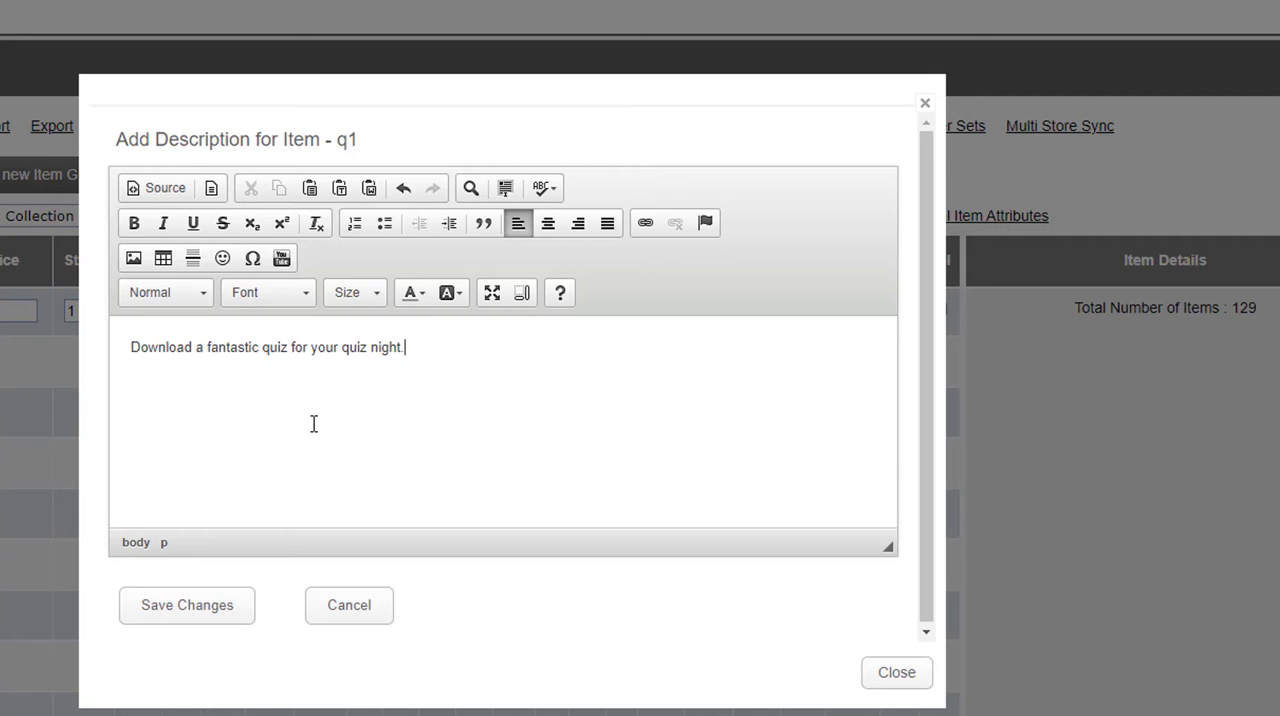
pyautogui.write('.')
pyautogui.click(209, 617)
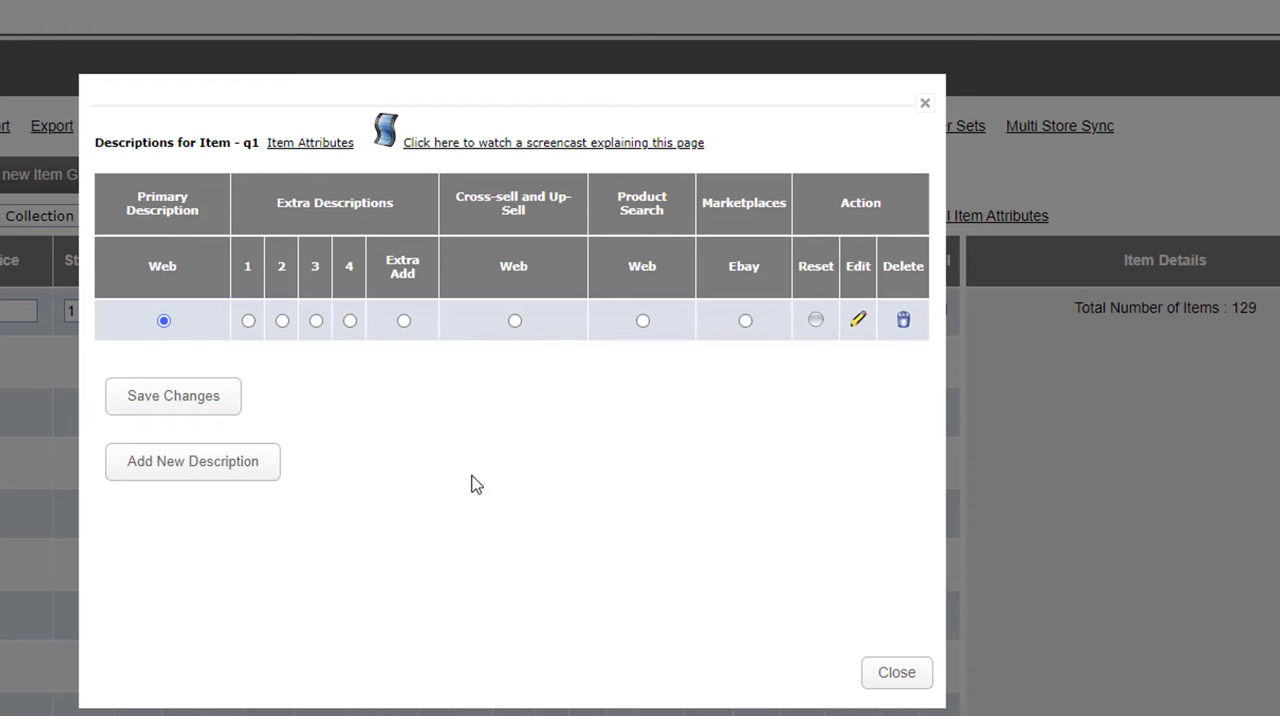
pyautogui.click(880, 675)
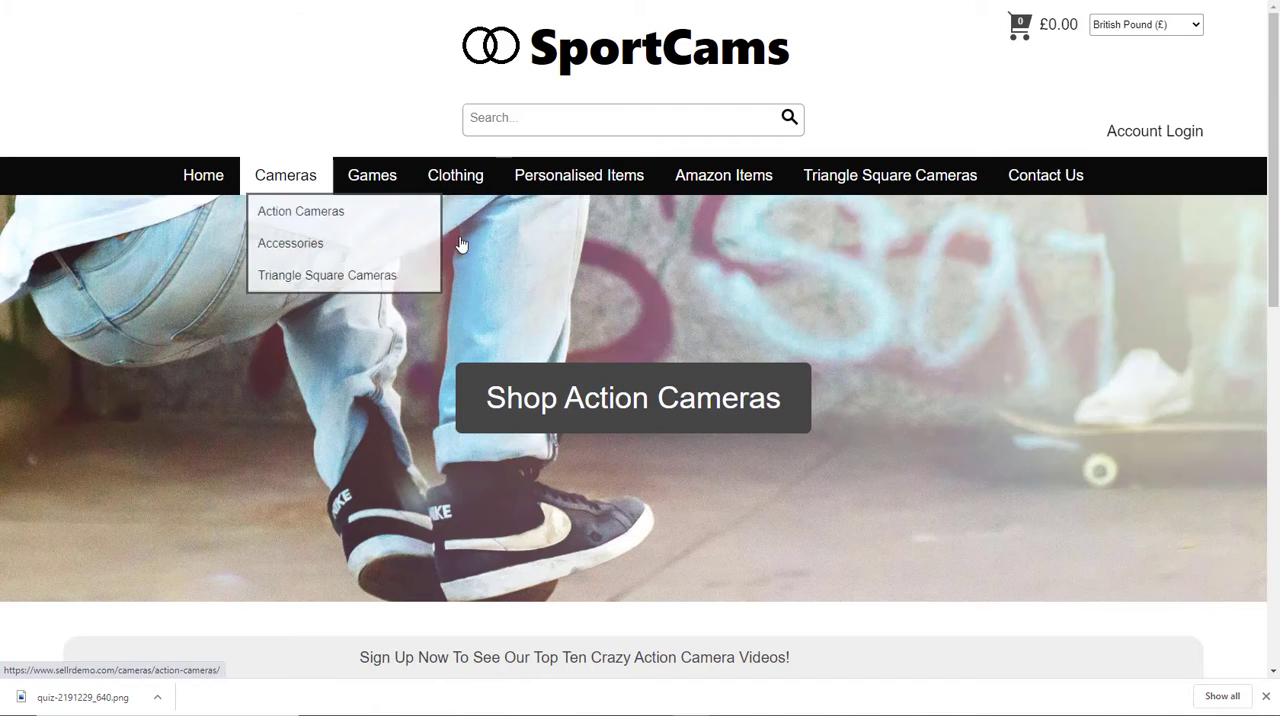
# Step: Open the Quiz Night Download product in the SportCams storefront's Quiz category and examine its image, price and description
pyautogui.moveTo(375, 182)
pyautogui.click(364, 241)
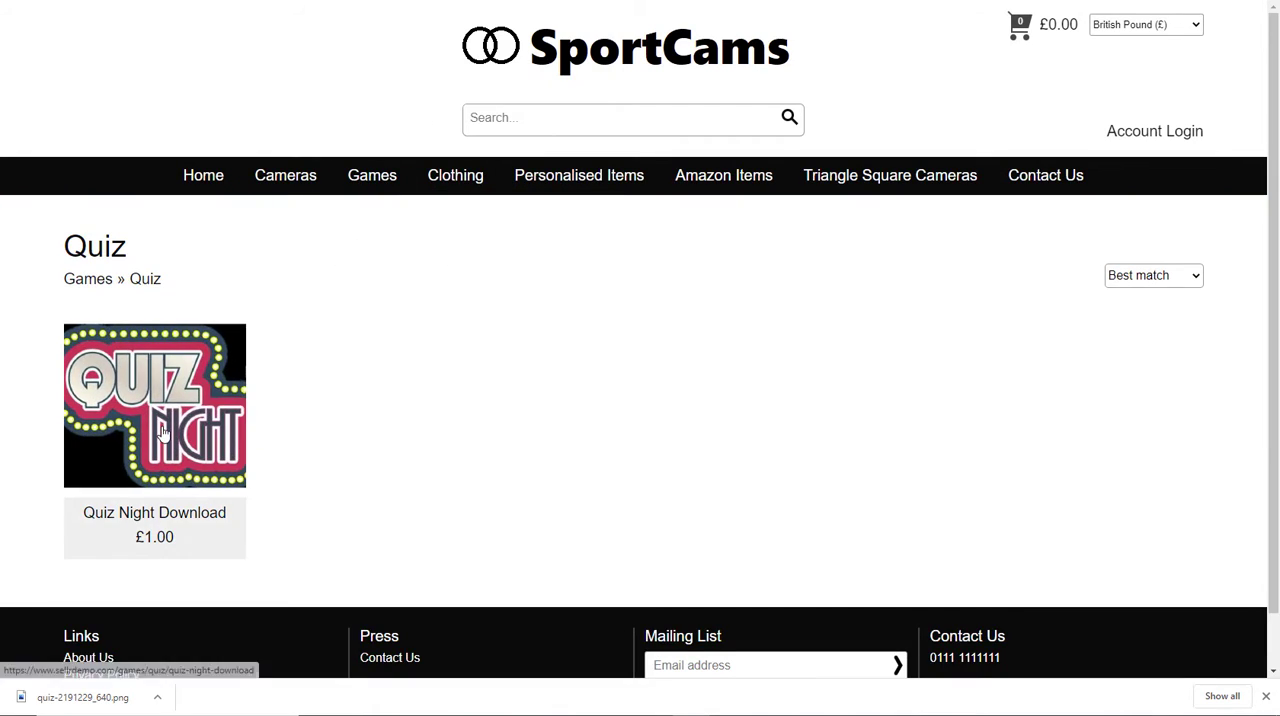
pyautogui.click(163, 430)
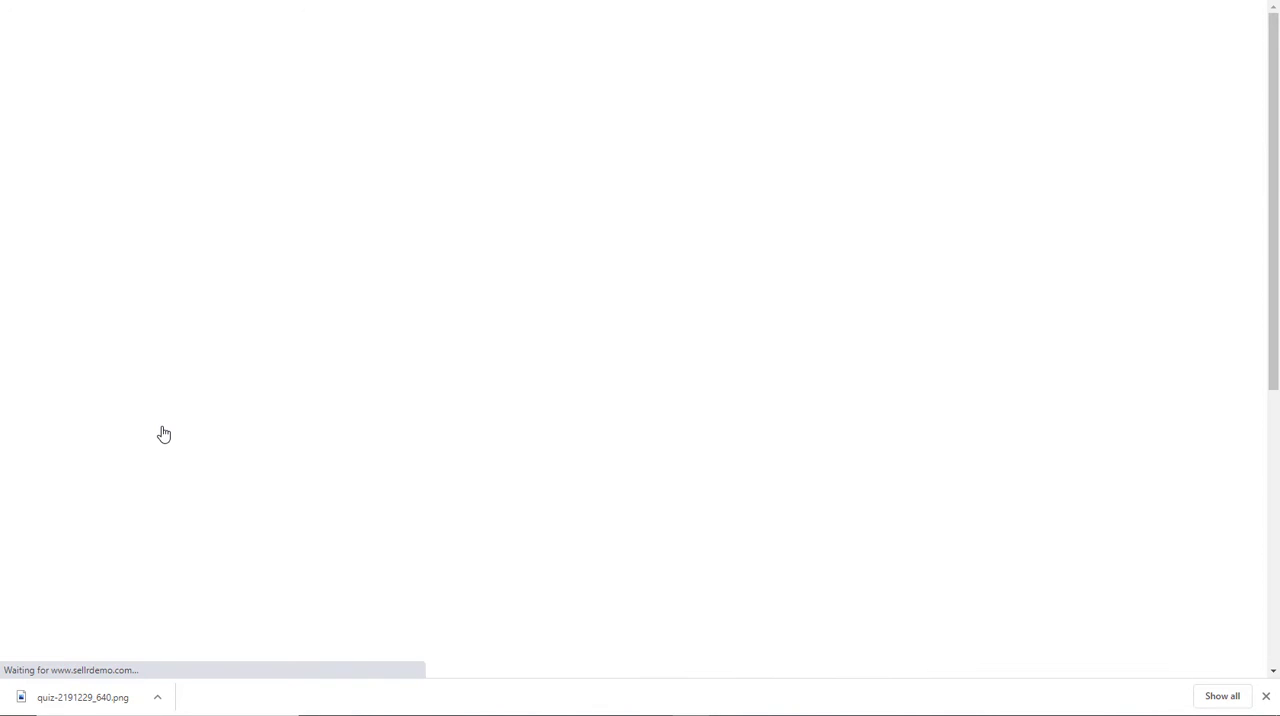
pyautogui.scroll(-3, 242, 432)
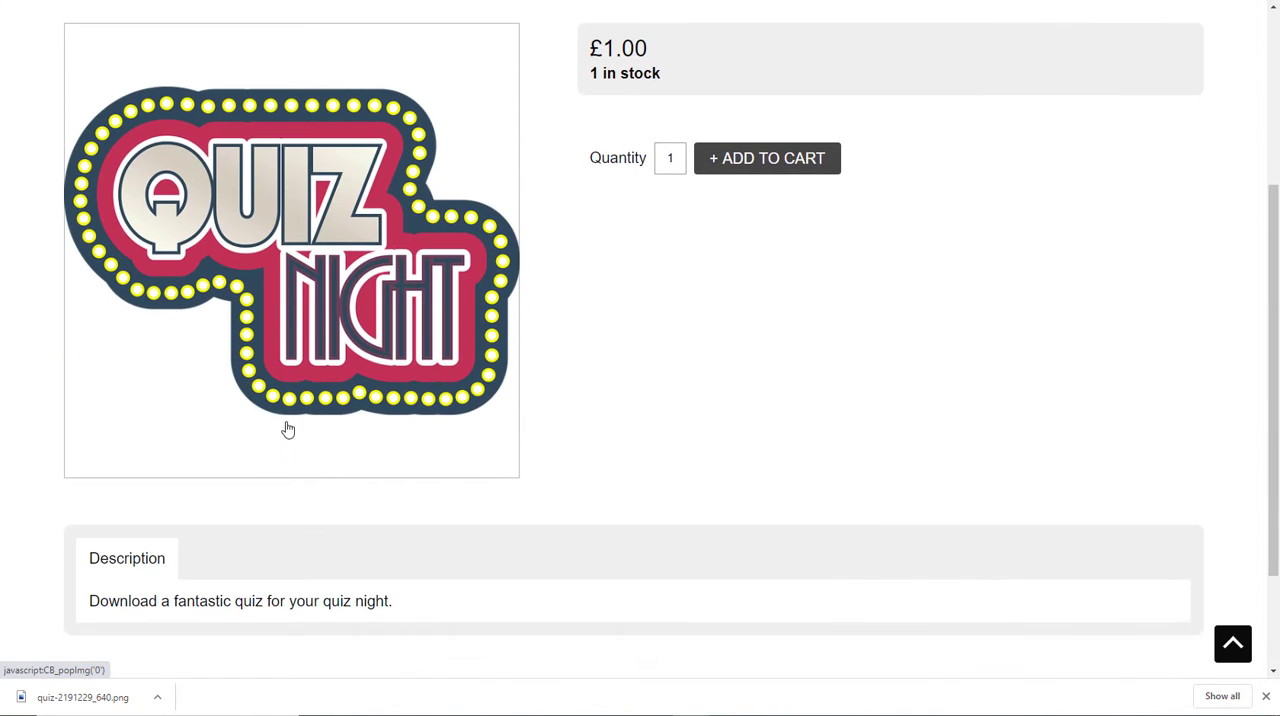
pyautogui.scroll(1, 405, 410)
pyautogui.scroll(1, 405, 410)
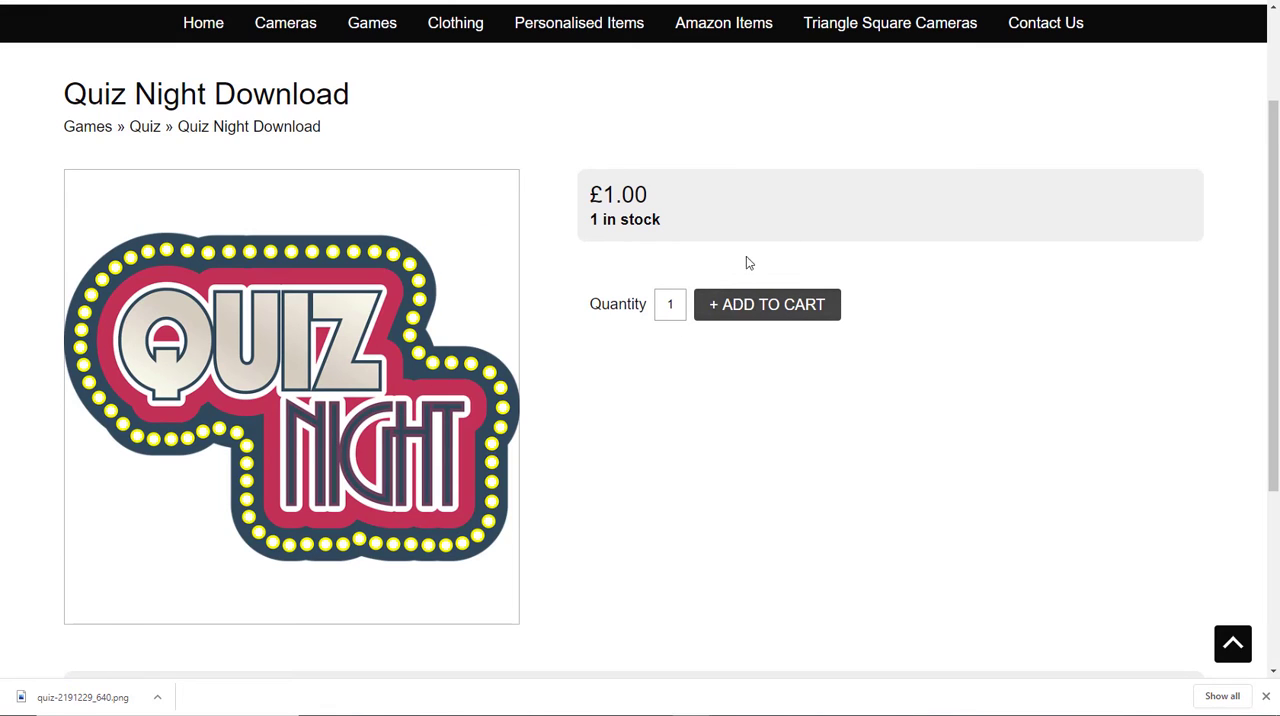
# Step: Add one Quiz Night Download to the shopping cart and proceed to checkout
pyautogui.click(753, 317)
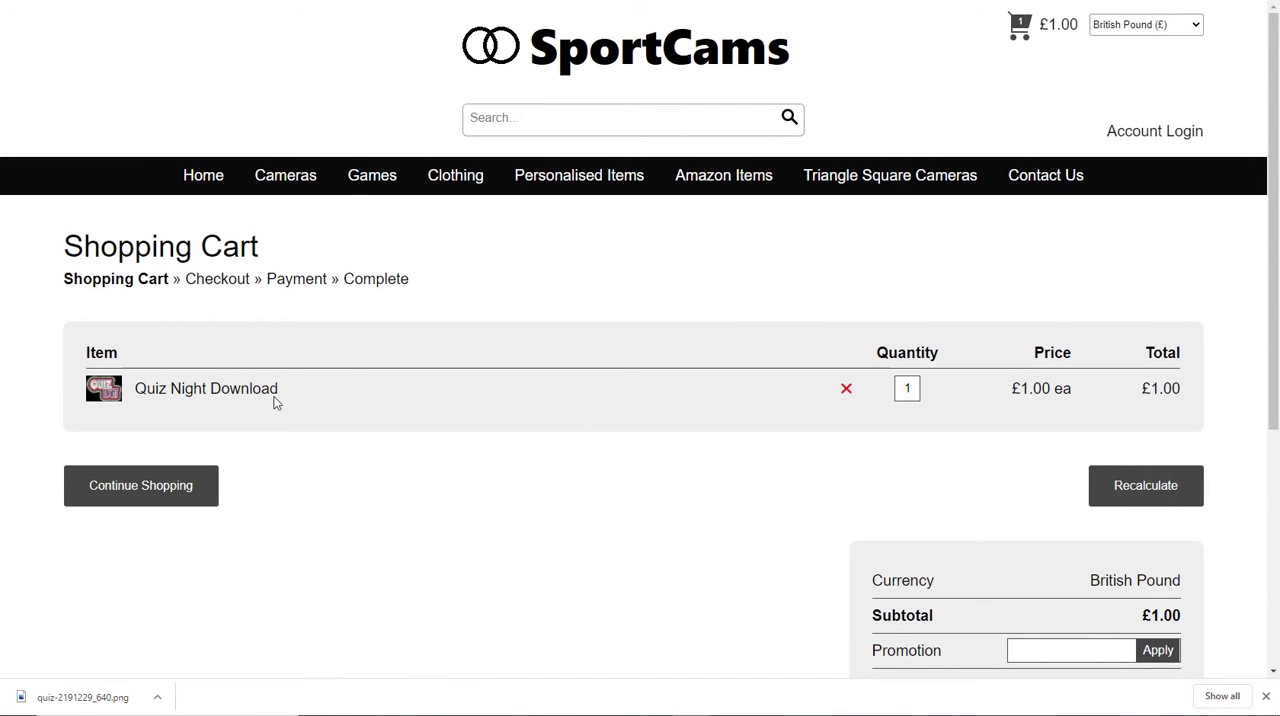
pyautogui.scroll(-2, 563, 393)
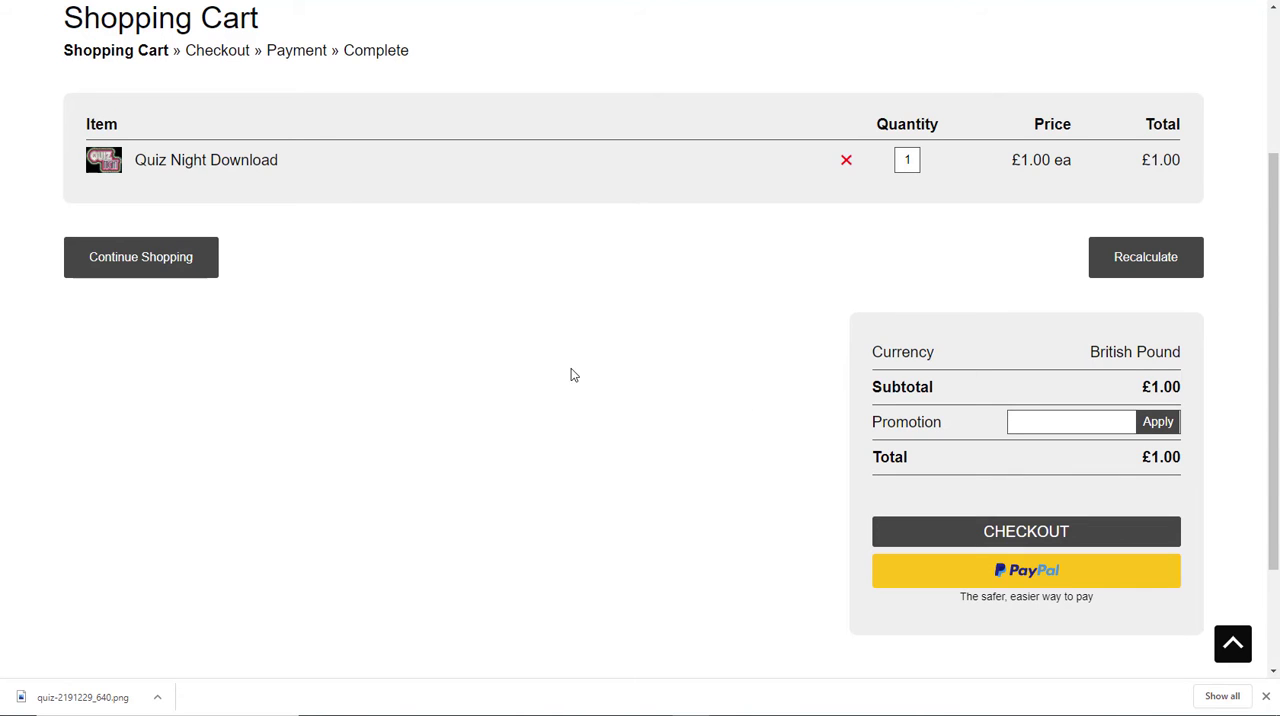
pyautogui.click(1037, 536)
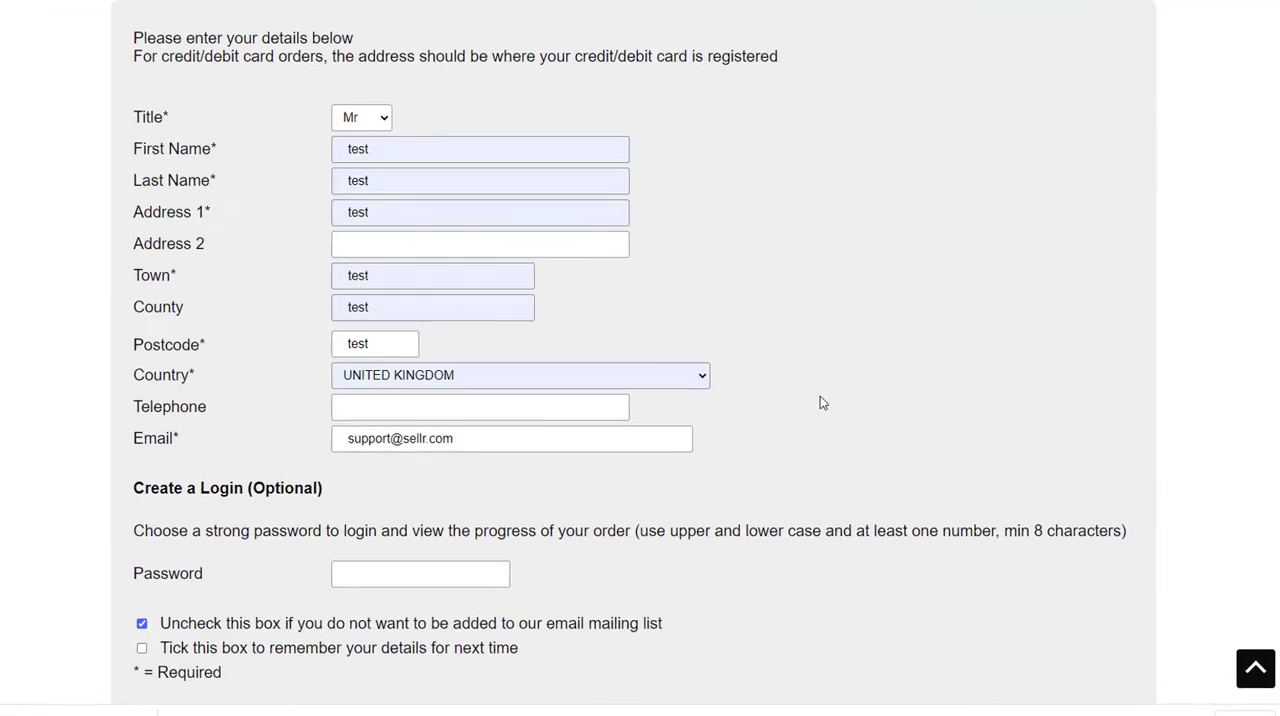
# Step: Continue to card payment with the prefilled customer details, enter the payment card details and pay for the order
pyautogui.scroll(-2, 649, 397)
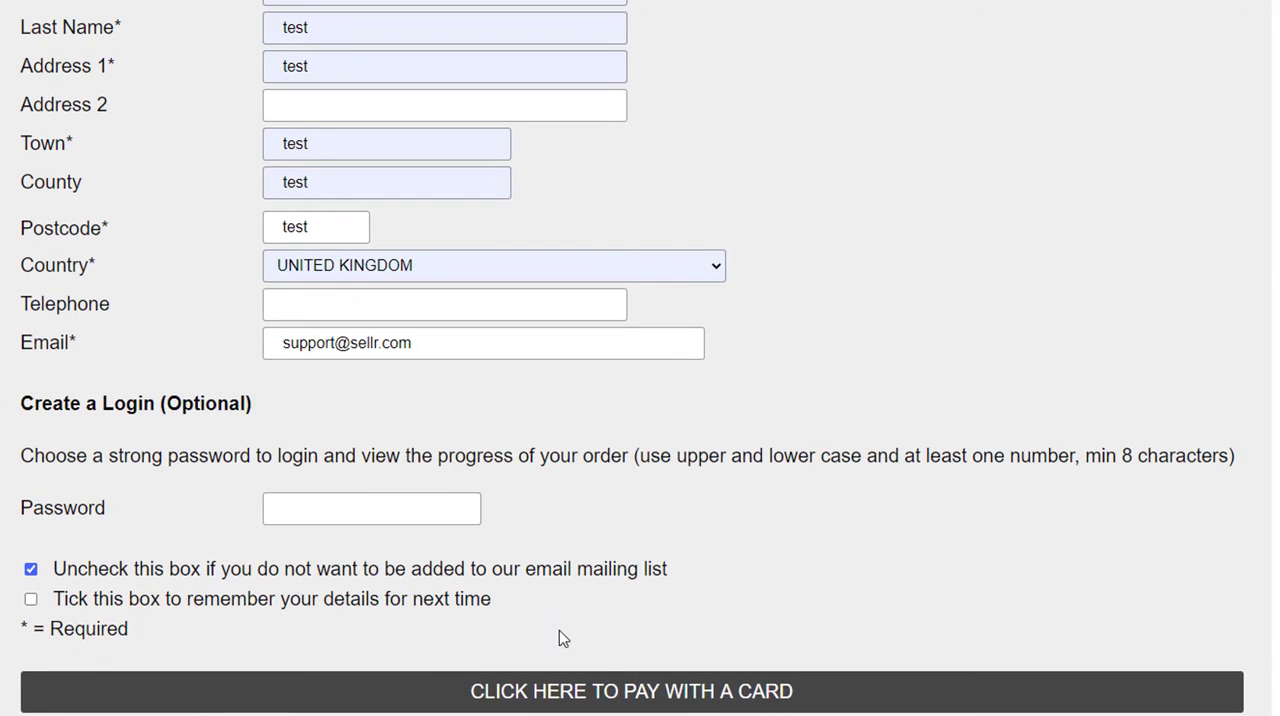
pyautogui.click(643, 697)
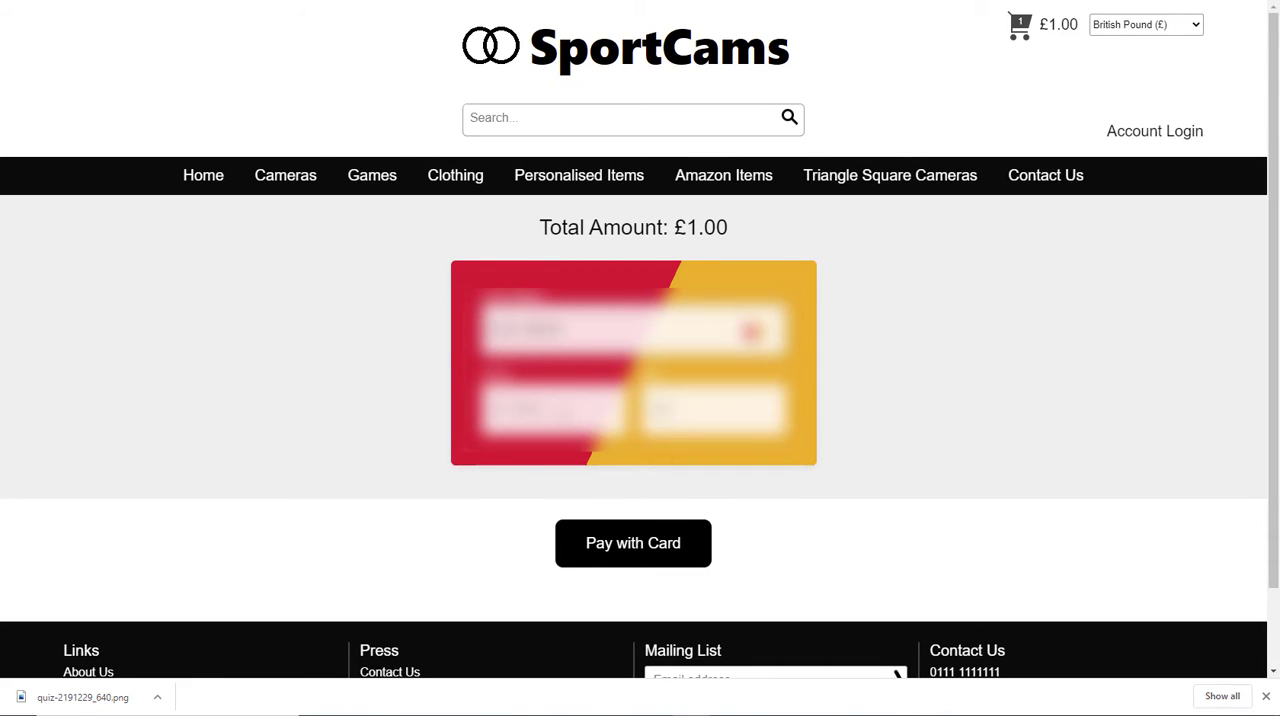
pyautogui.write('****')
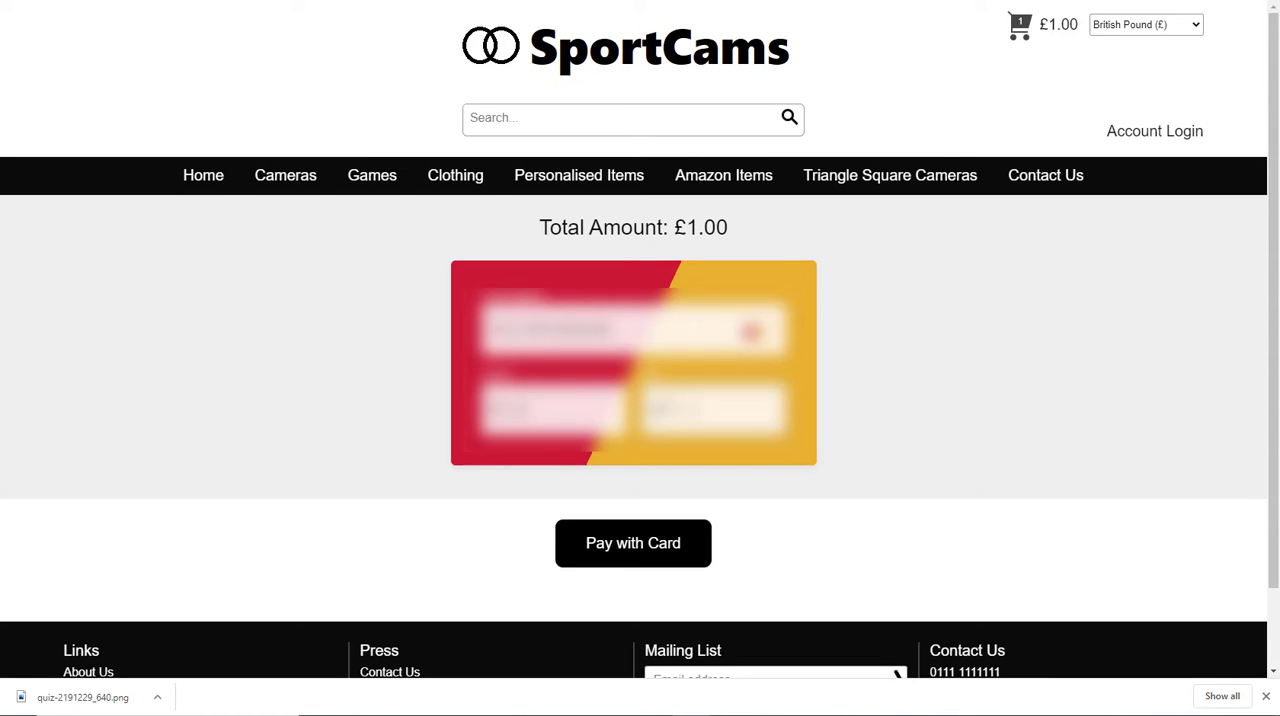
pyautogui.click(628, 548)
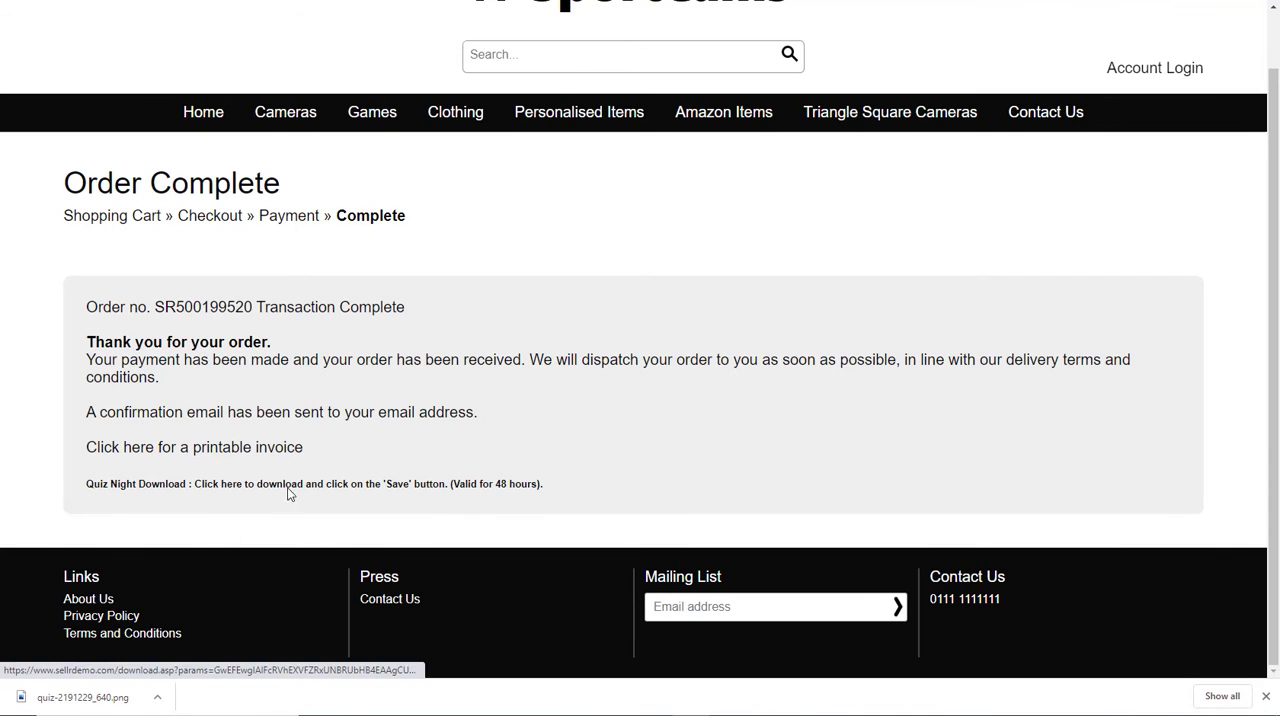
# Step: Download the purchased quiz.pdf from the order confirmation page and open the downloaded file
pyautogui.click(234, 488)
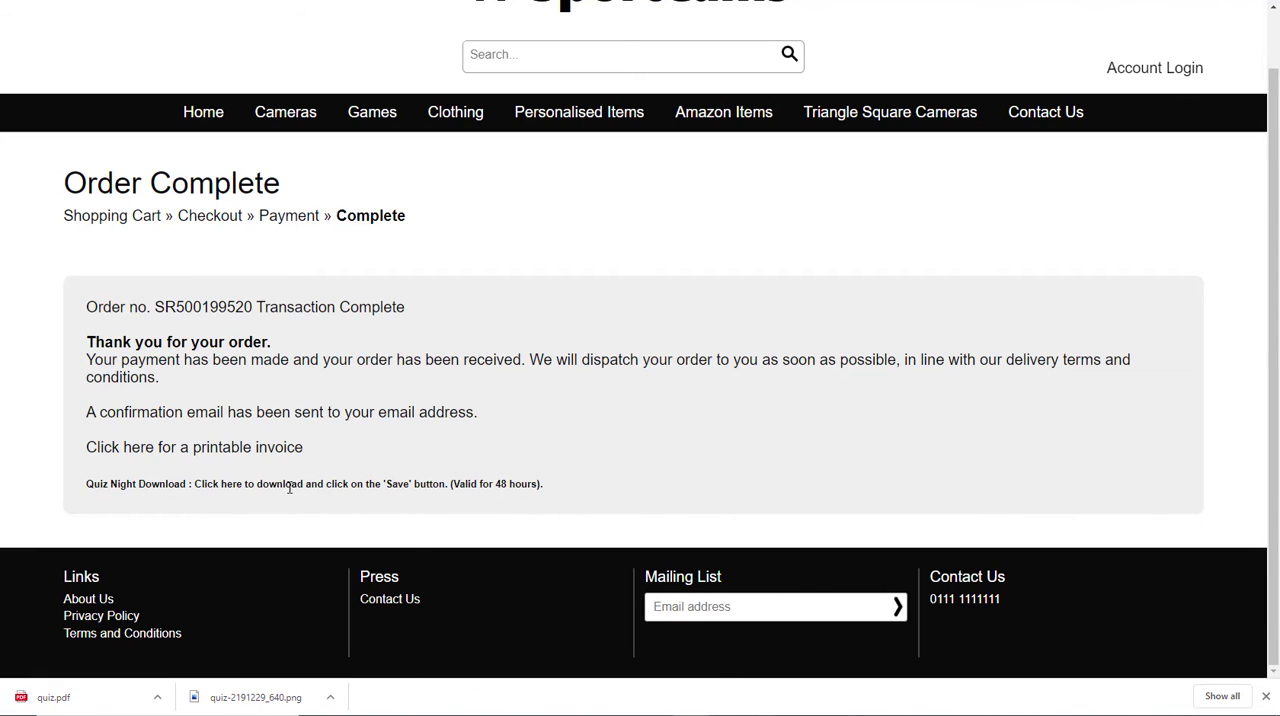
pyautogui.click(157, 700)
pyautogui.click(193, 593)
pyautogui.scroll(1, 471, 294)
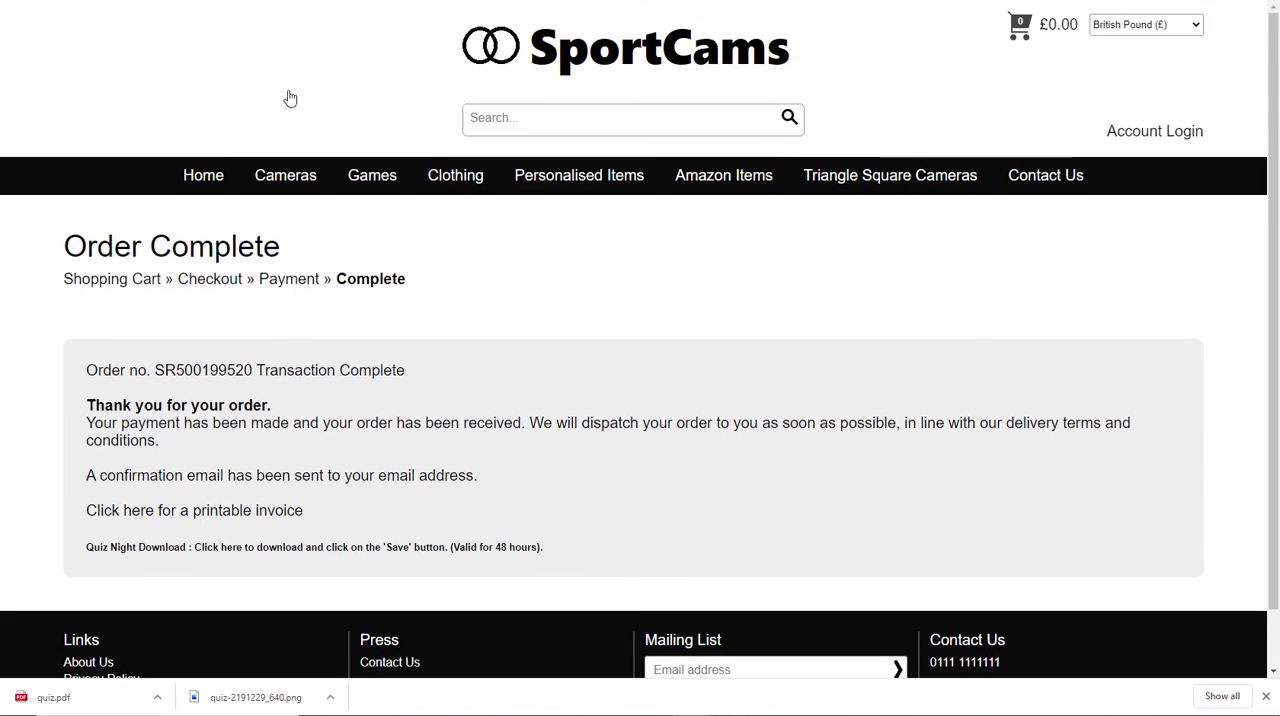
# Step: Switch back to the Sellr admin and open the newest order in the Sales Manager to check its vault file download status
pyautogui.hotkey('ctrl', 'shift', 'Tab')
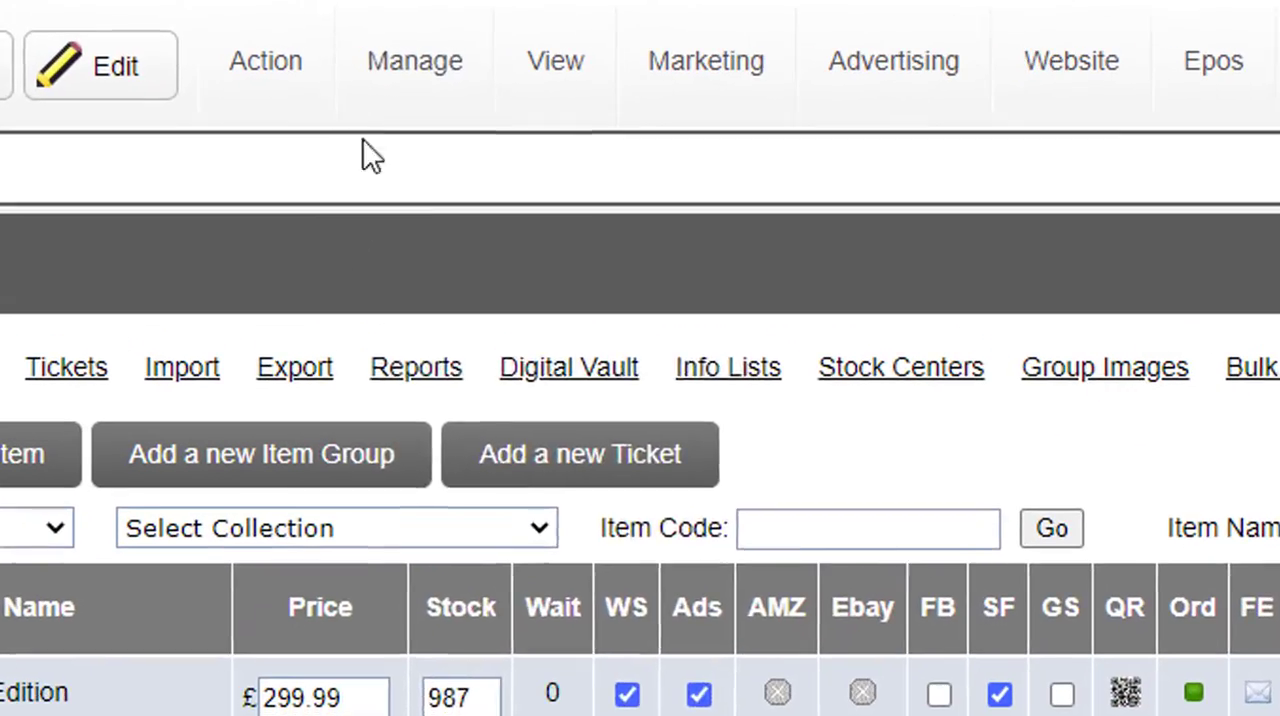
pyautogui.moveTo(414, 126)
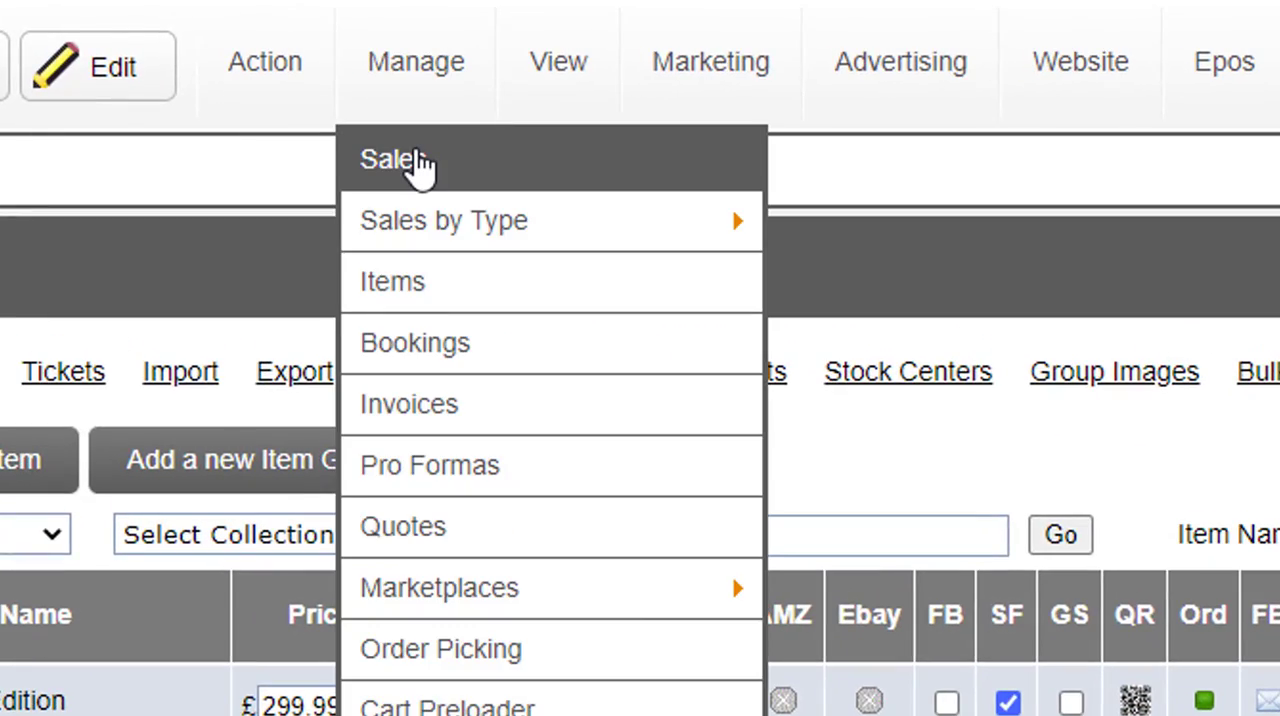
pyautogui.click(418, 162)
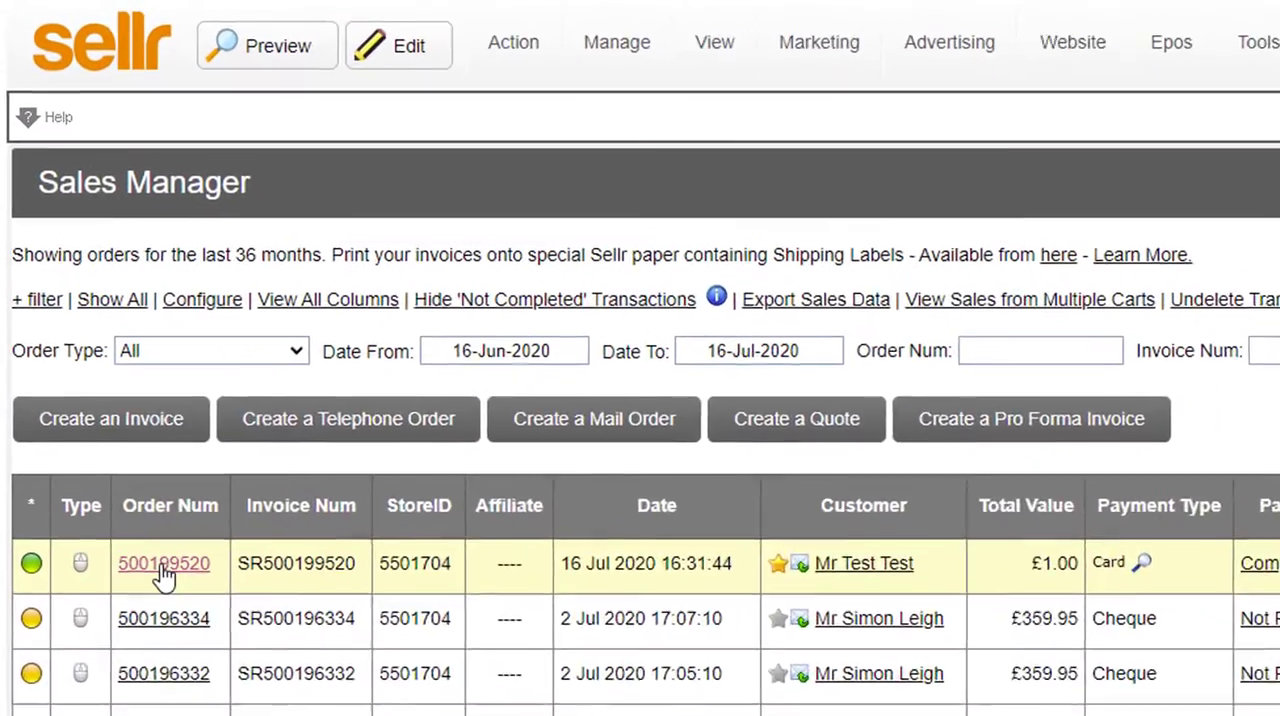
pyautogui.click(163, 566)
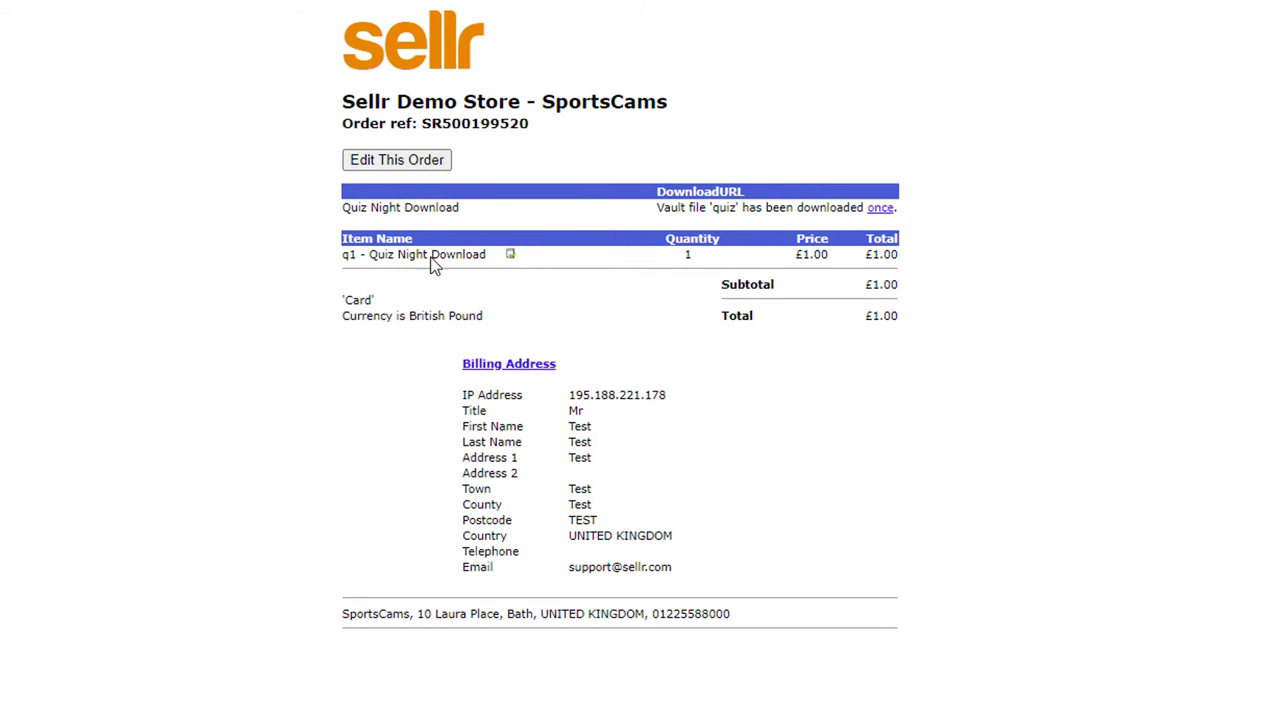
pyautogui.moveTo(344, 208); pyautogui.dragTo(466, 218)
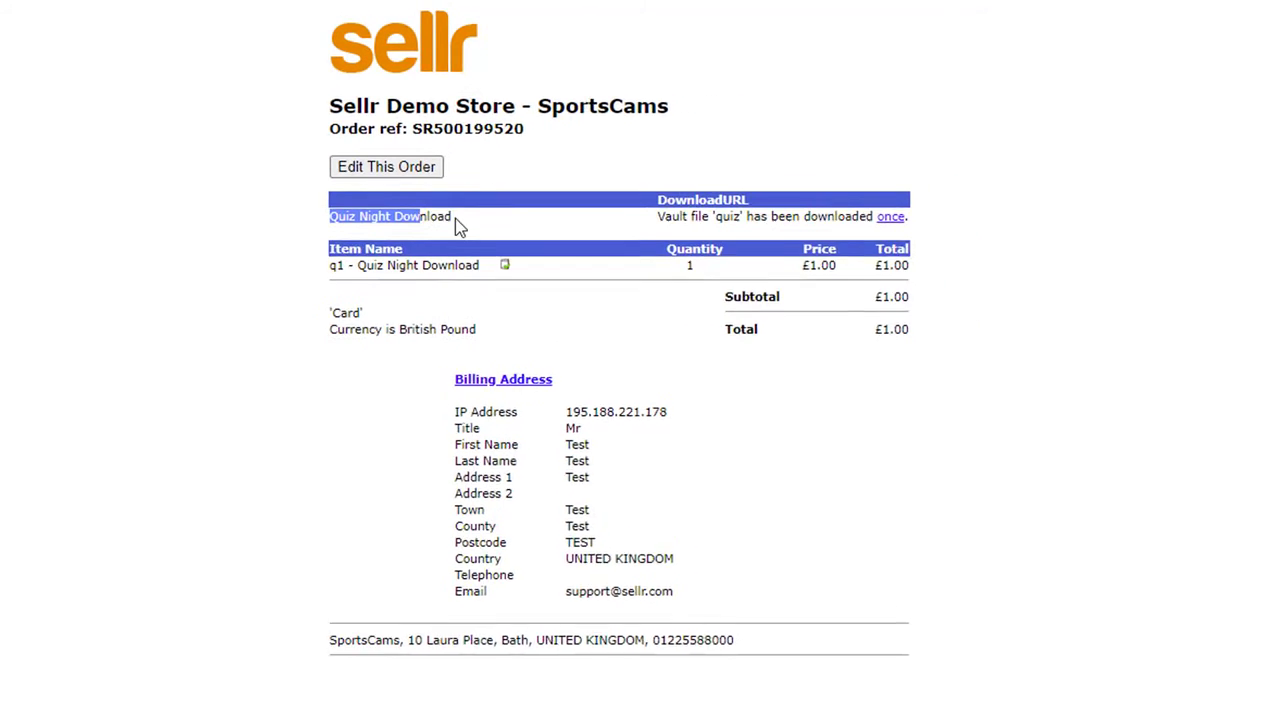
pyautogui.click(459, 220)
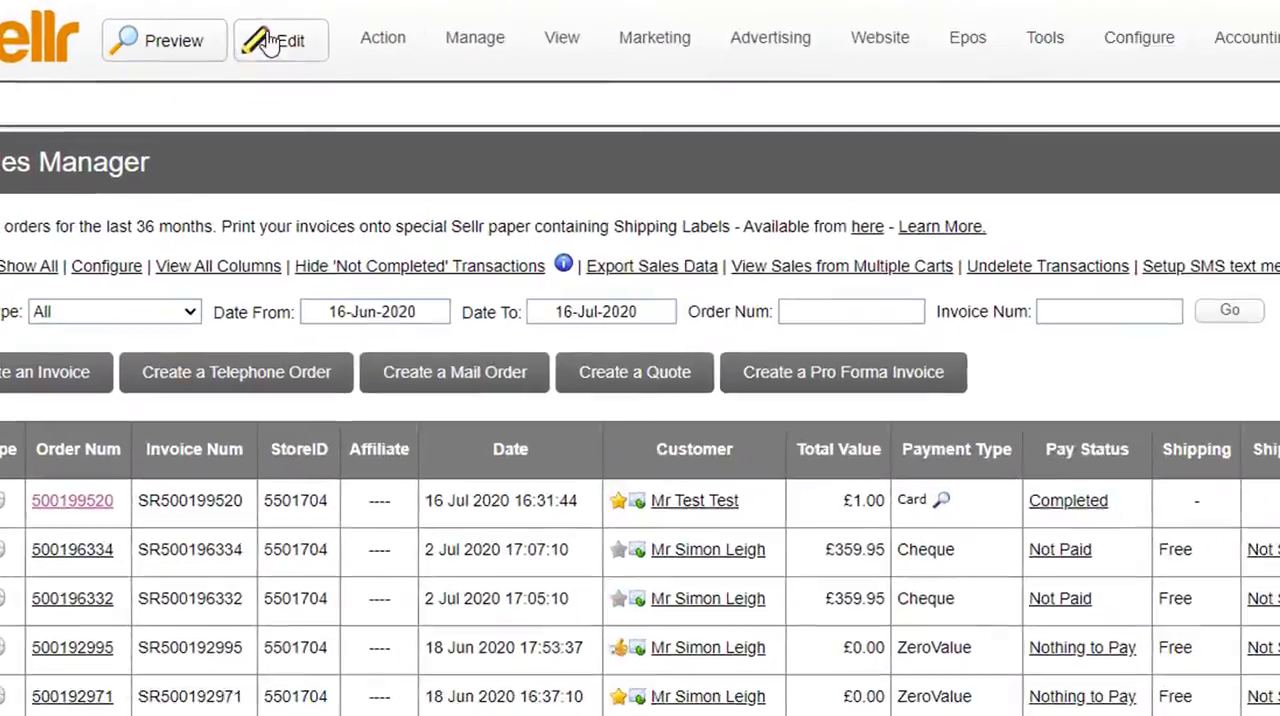
# Step: Return to the item list, then open the general store options at the Digital Downloads section
pyautogui.moveTo(540, 100)
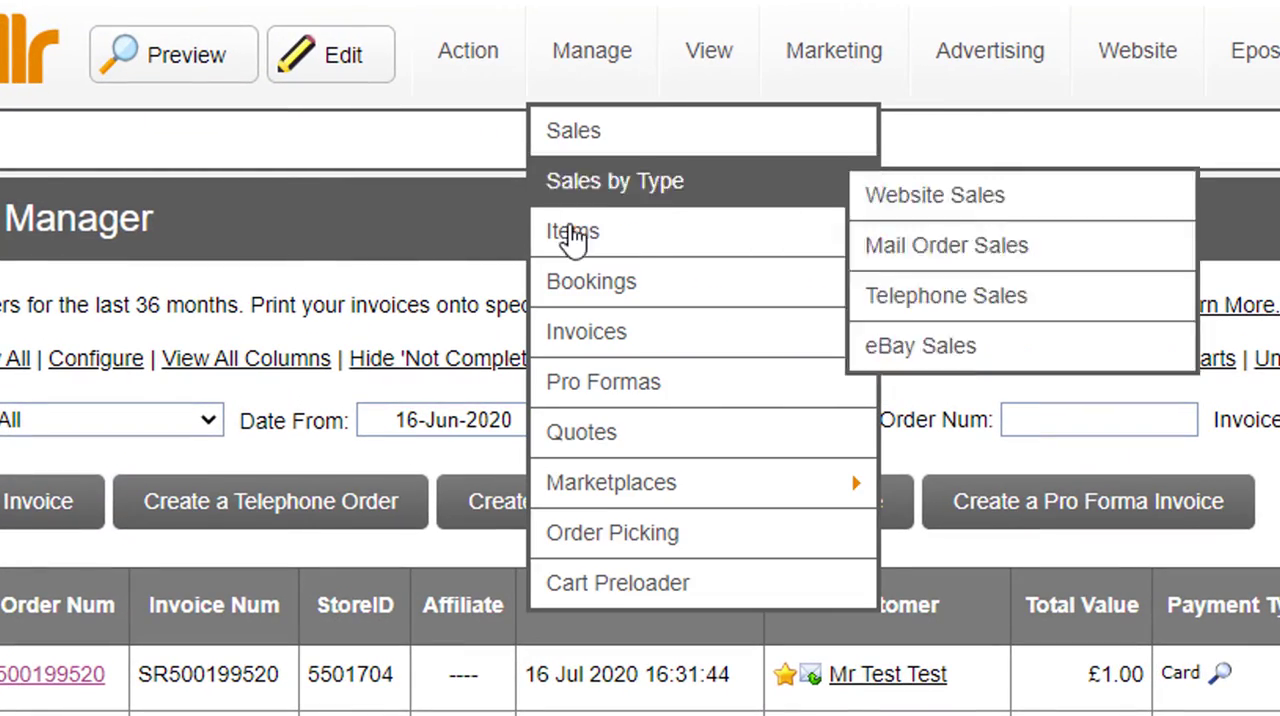
pyautogui.click(573, 240)
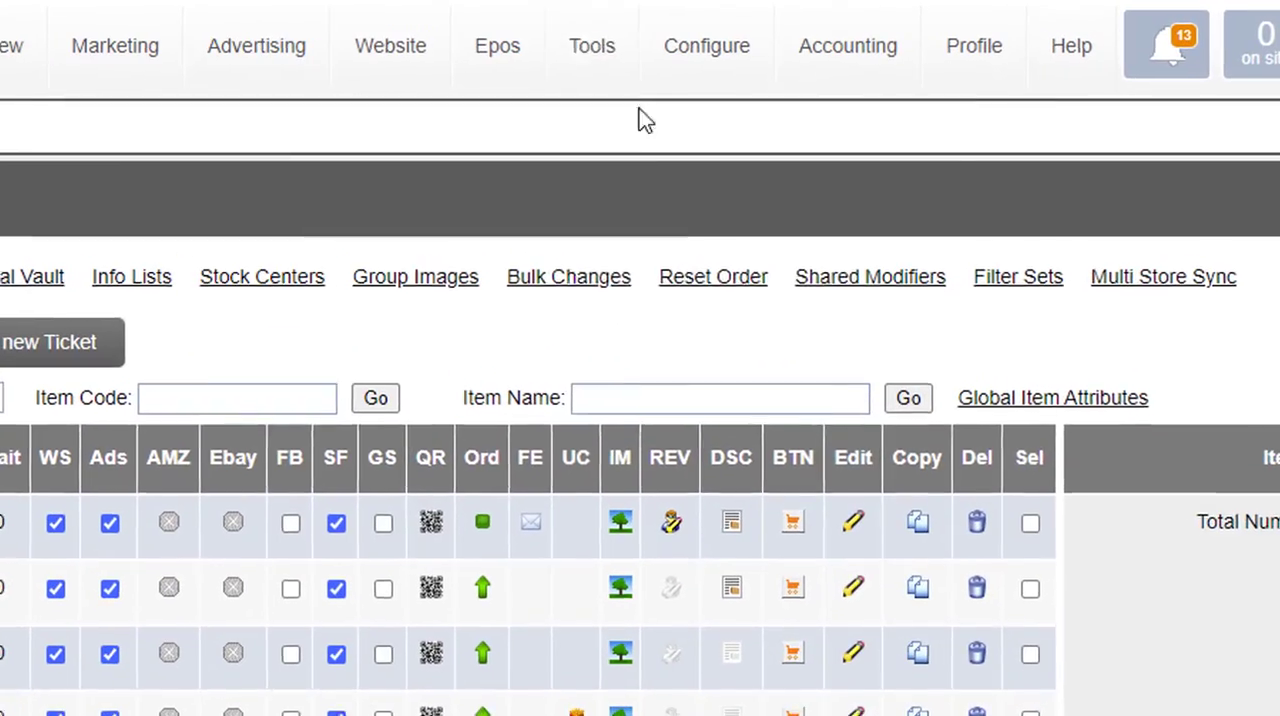
pyautogui.moveTo(691, 52)
pyautogui.moveTo(758, 282)
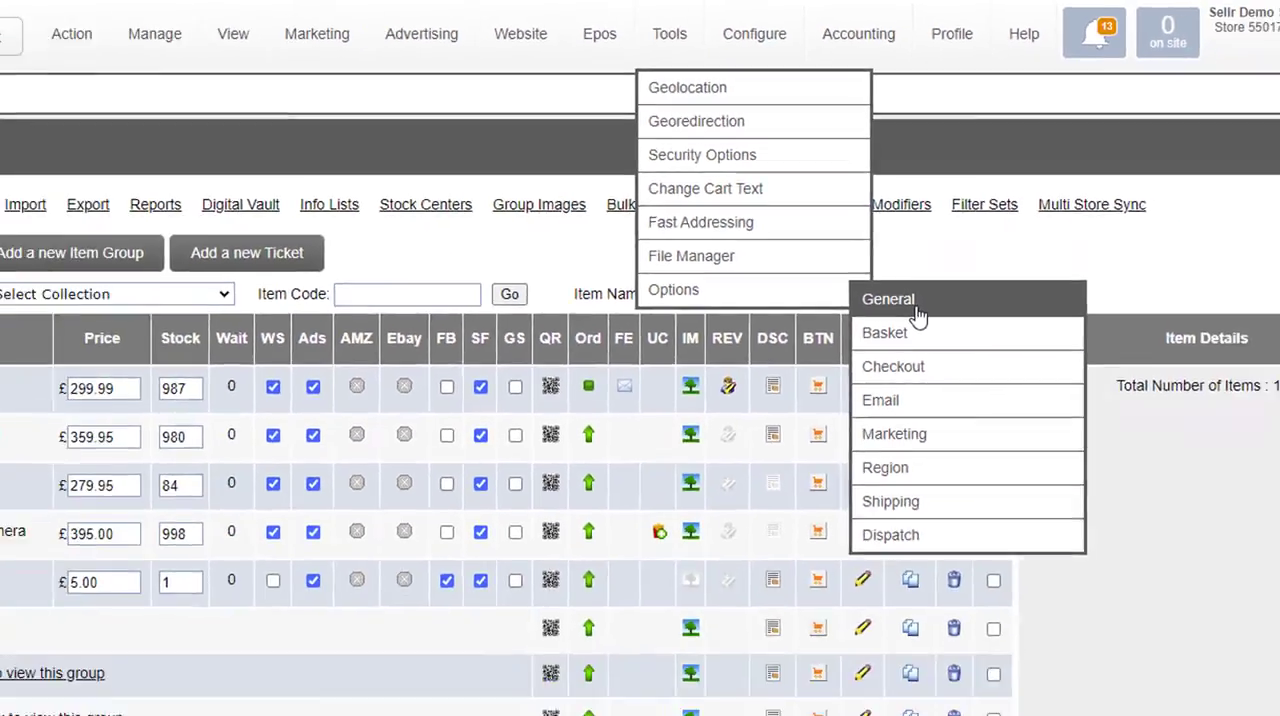
pyautogui.click(930, 428)
pyautogui.scroll(-4, 315, 423)
pyautogui.scroll(-5, 315, 423)
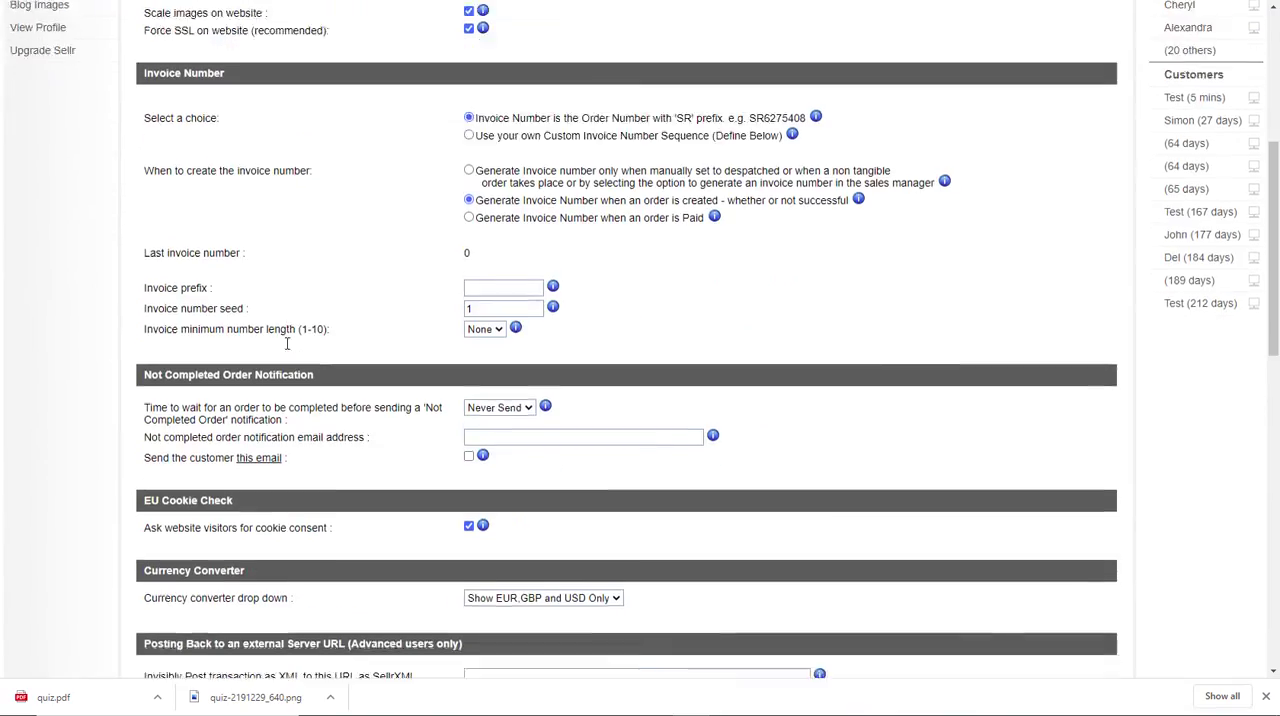
pyautogui.scroll(-2, 307, 305)
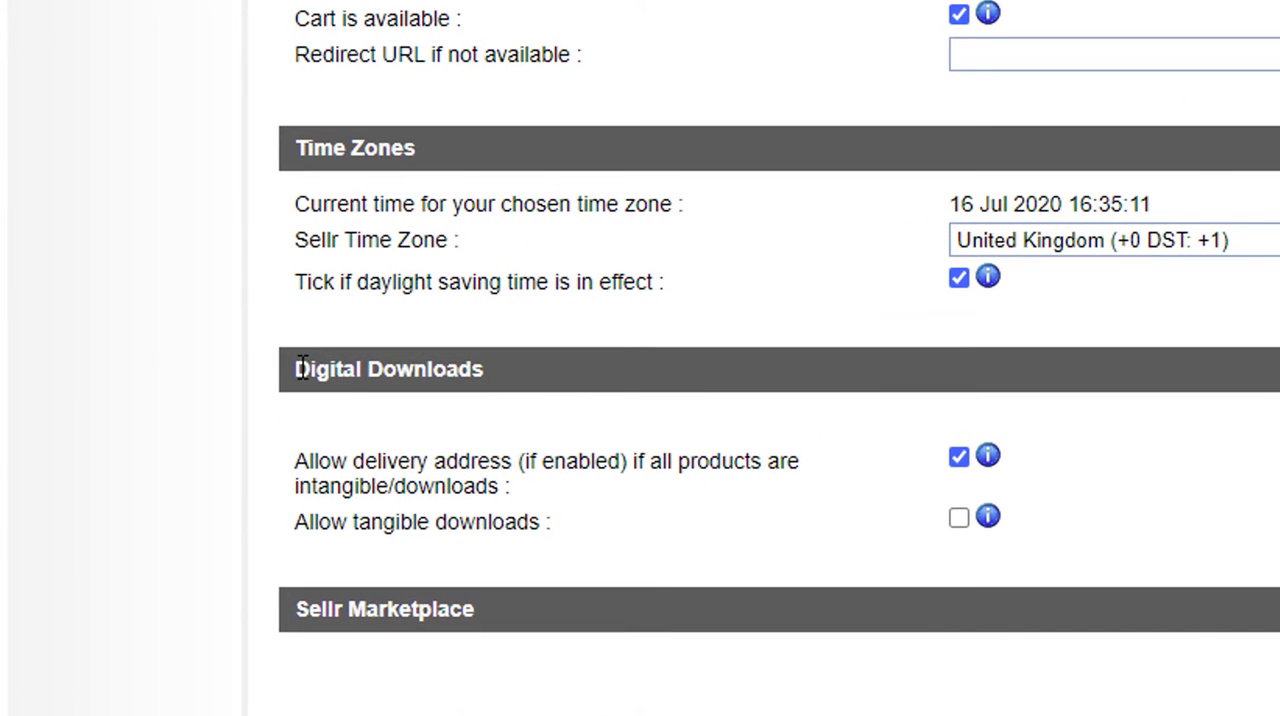
# Step: Examine the Digital Downloads settings, including the option to allow tangible downloads
pyautogui.moveTo(302, 368); pyautogui.dragTo(477, 368)
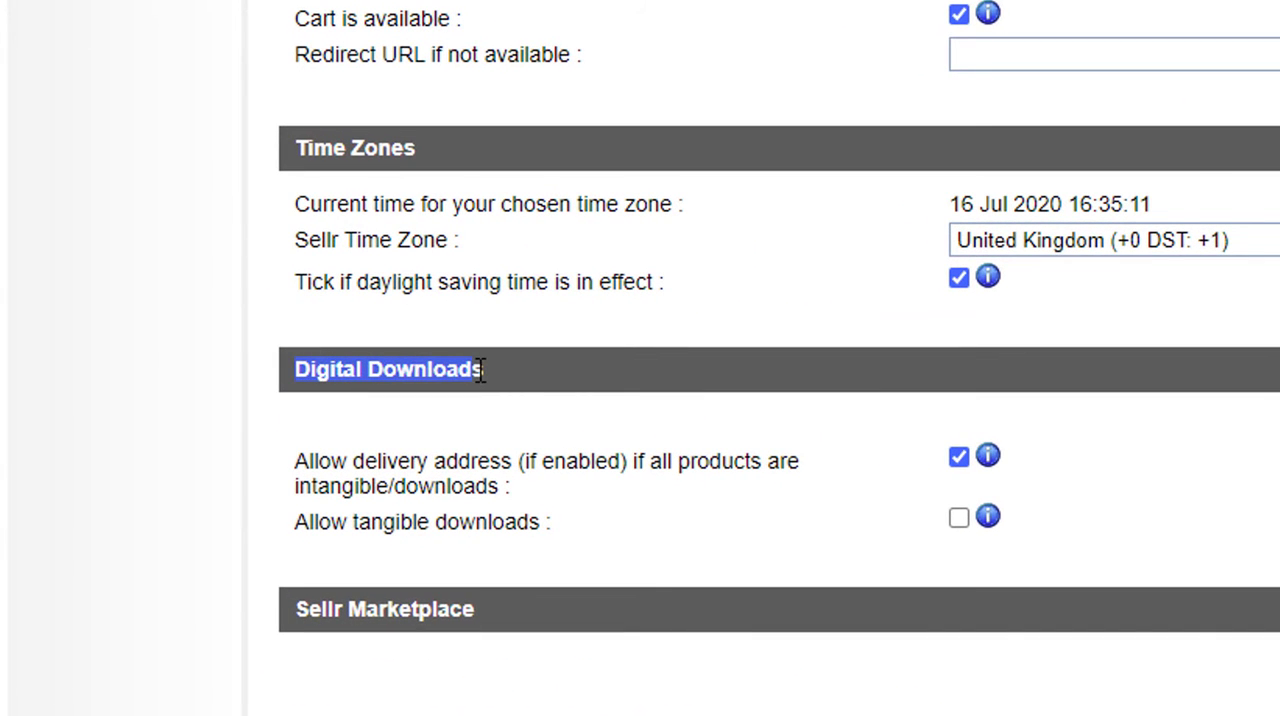
pyautogui.click(513, 366)
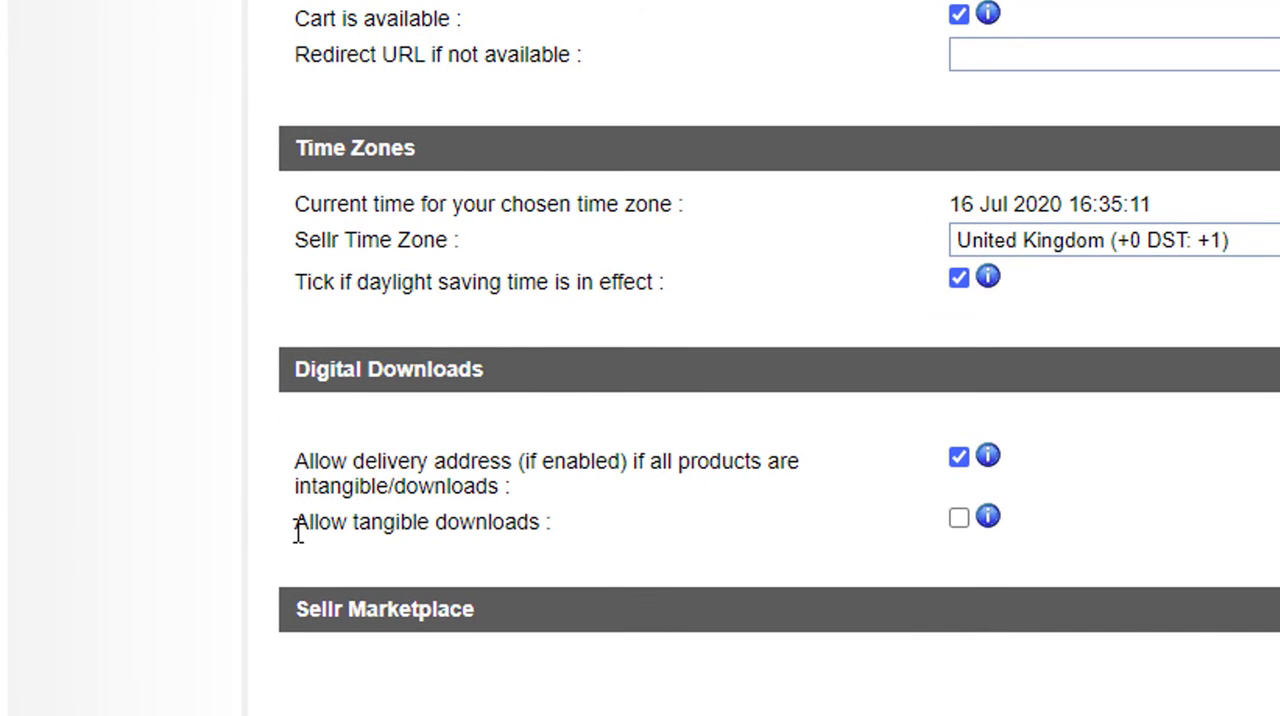
pyautogui.moveTo(297, 524)
pyautogui.mouseDown()
pyautogui.moveTo(440, 528)
pyautogui.moveTo(300, 520)
pyautogui.moveTo(297, 531)
pyautogui.mouseUp()
pyautogui.click(538, 528)
pyautogui.click(449, 509)
pyautogui.scroll(15, 558, 470)
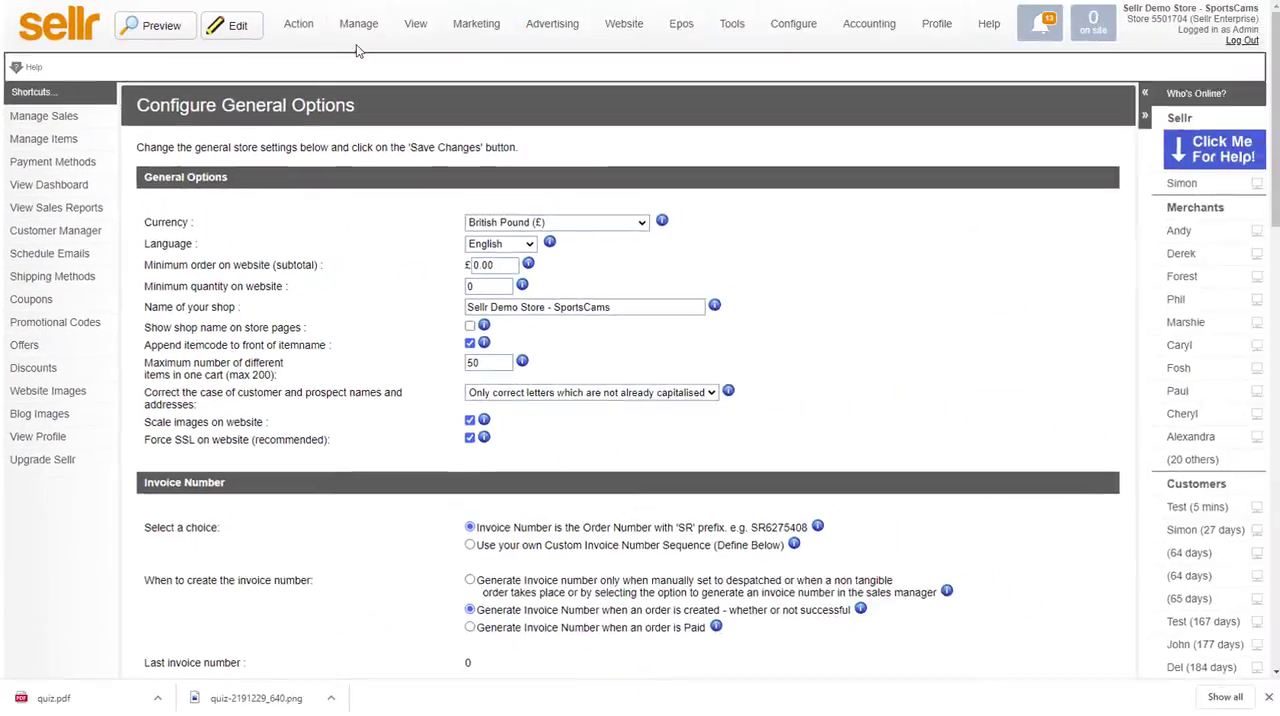
# Step: Return to the item list, show the Games > Quiz category and open the properties of the Quiz Night Download item
pyautogui.moveTo(358, 26)
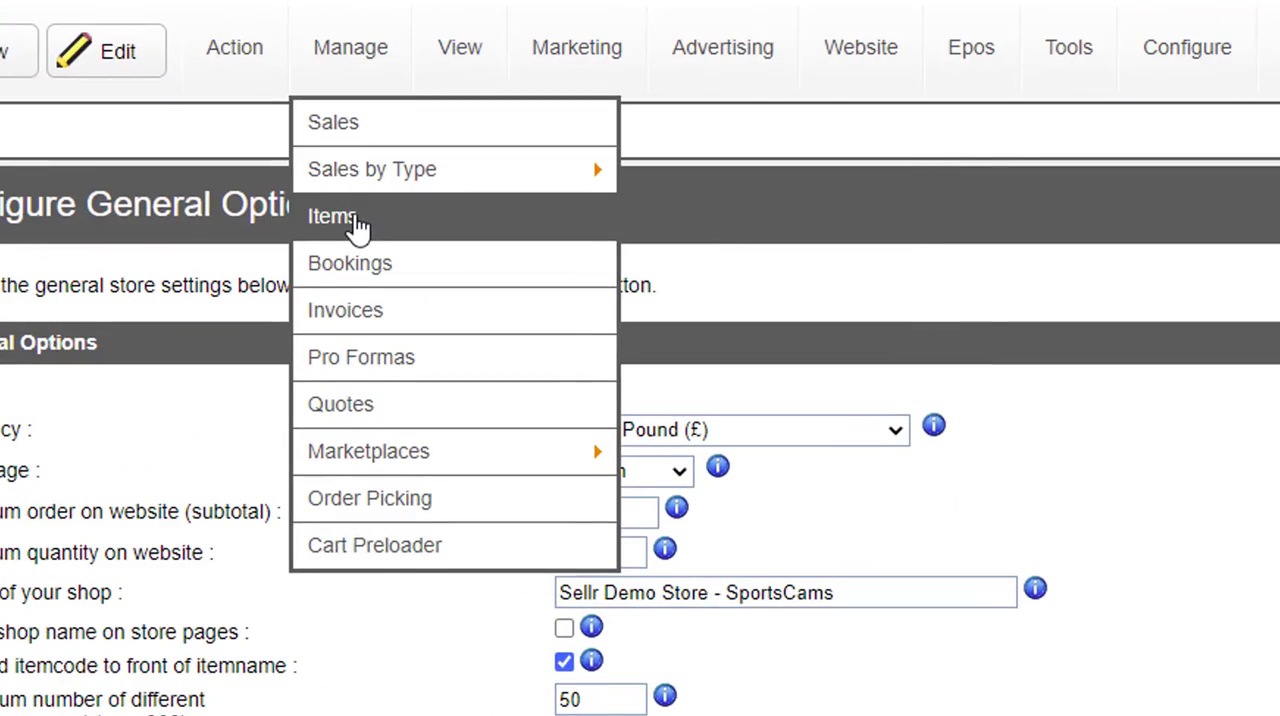
pyautogui.click(355, 220)
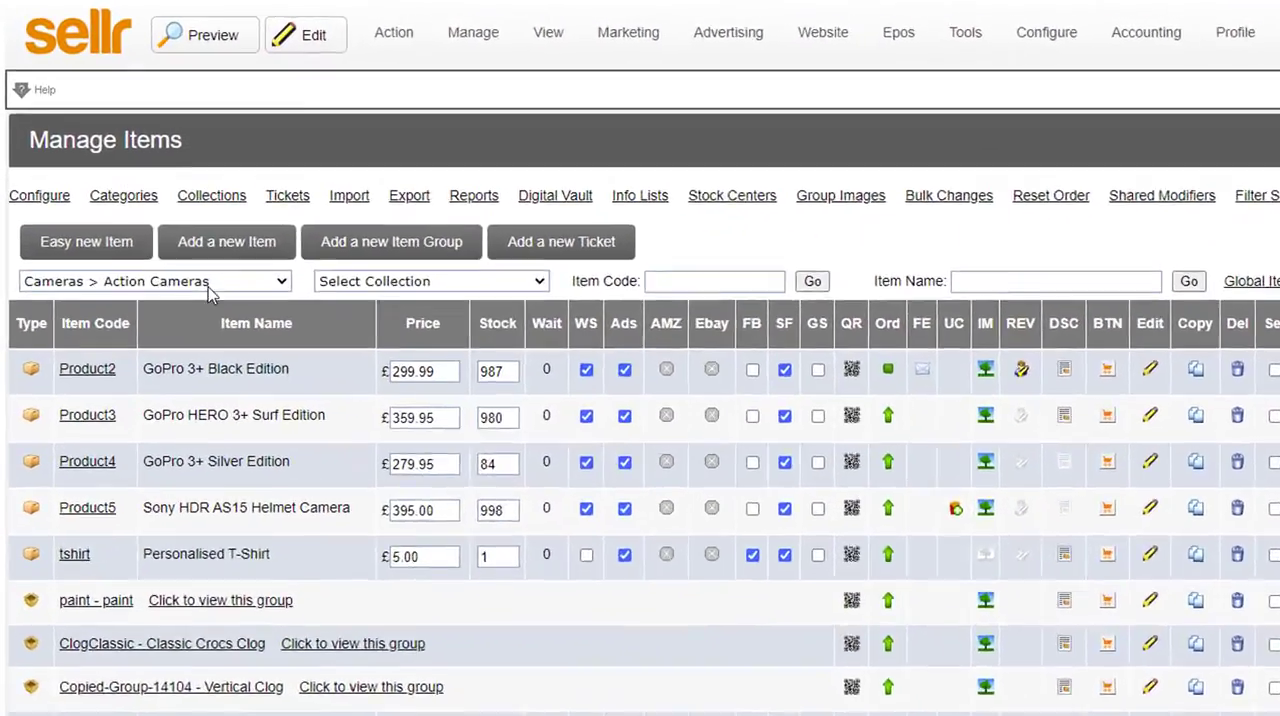
pyautogui.click(158, 211)
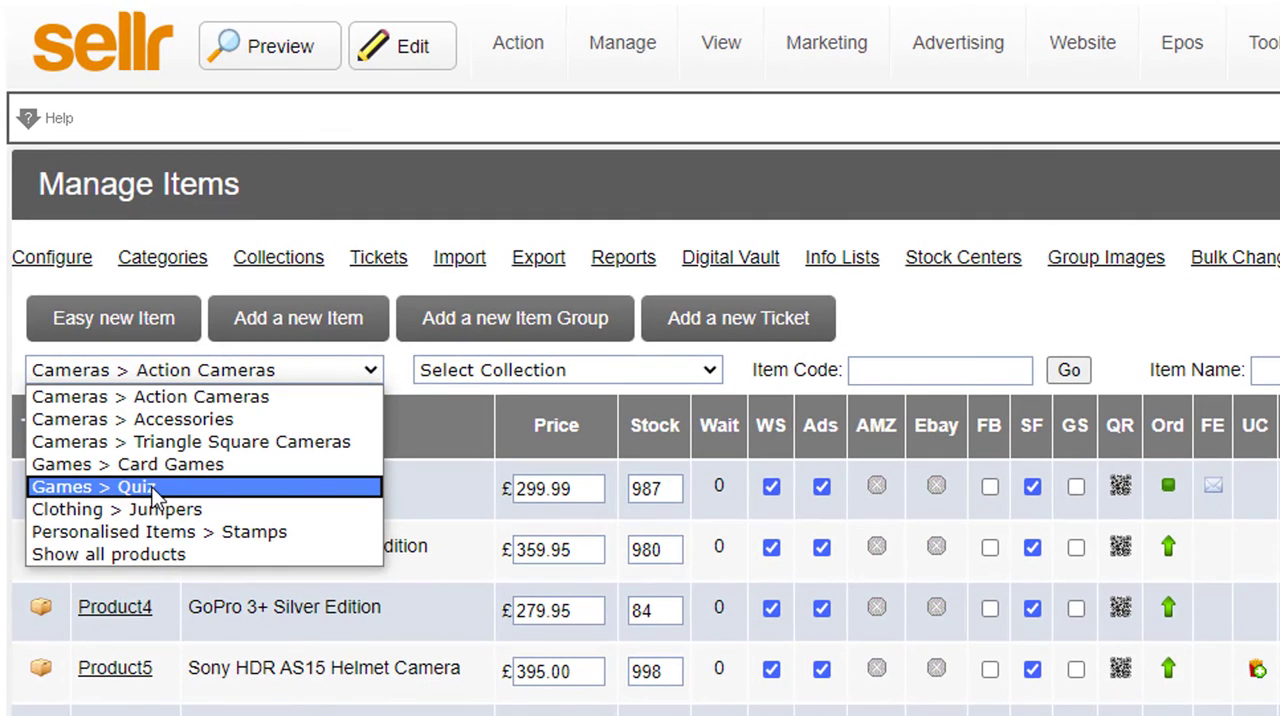
pyautogui.click(152, 488)
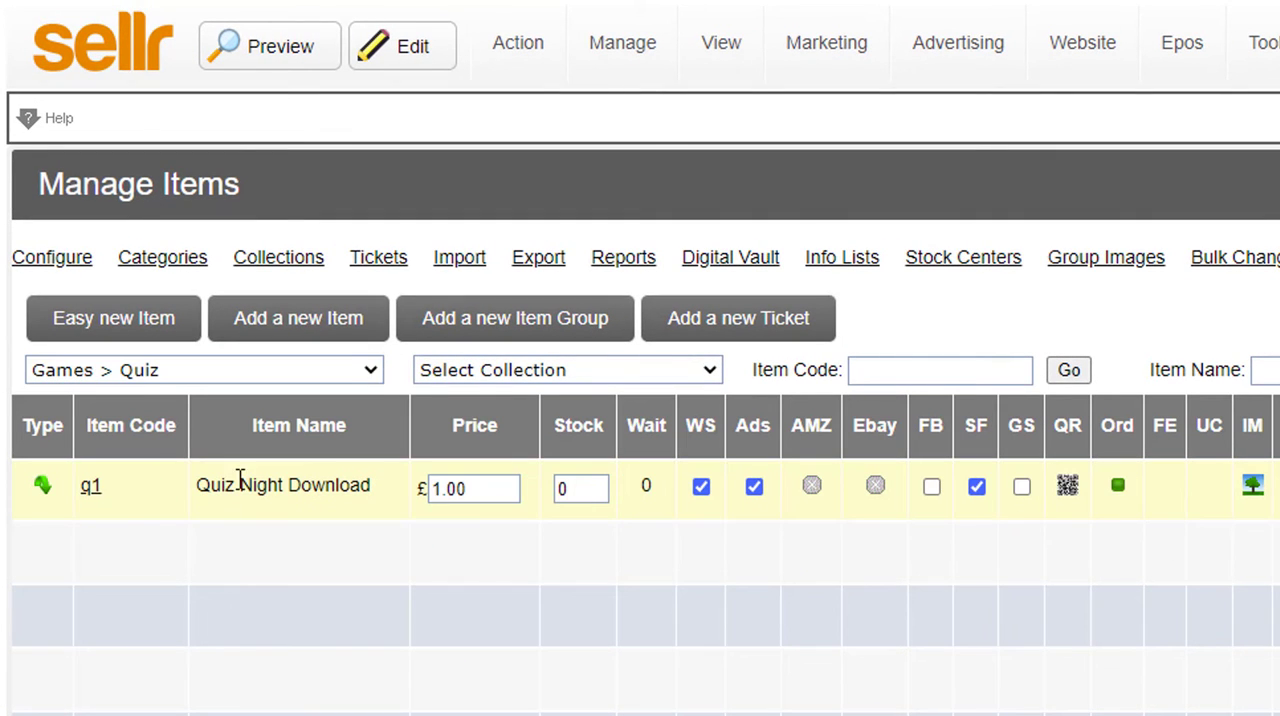
pyautogui.click(88, 490)
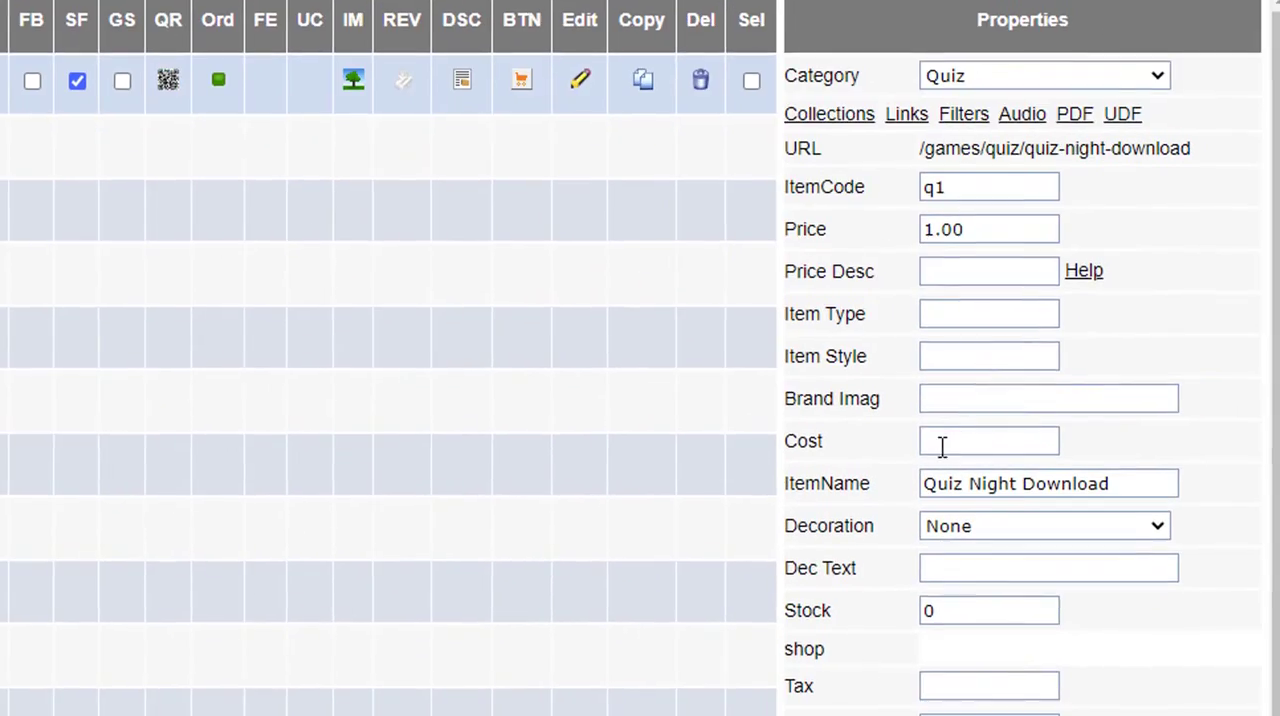
# Step: Expand the Options section of the item's properties and examine its Tangible setting
pyautogui.scroll(-8, 871, 400)
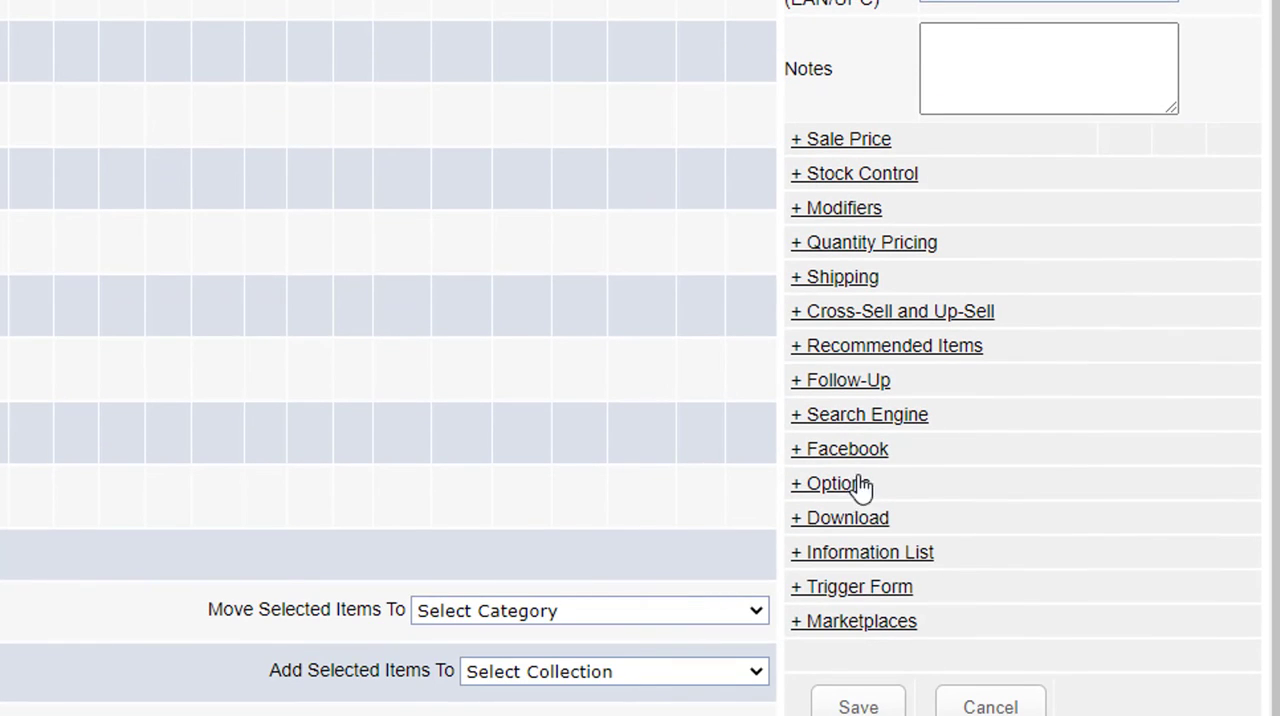
pyautogui.click(862, 485)
pyautogui.scroll(-7, 840, 420)
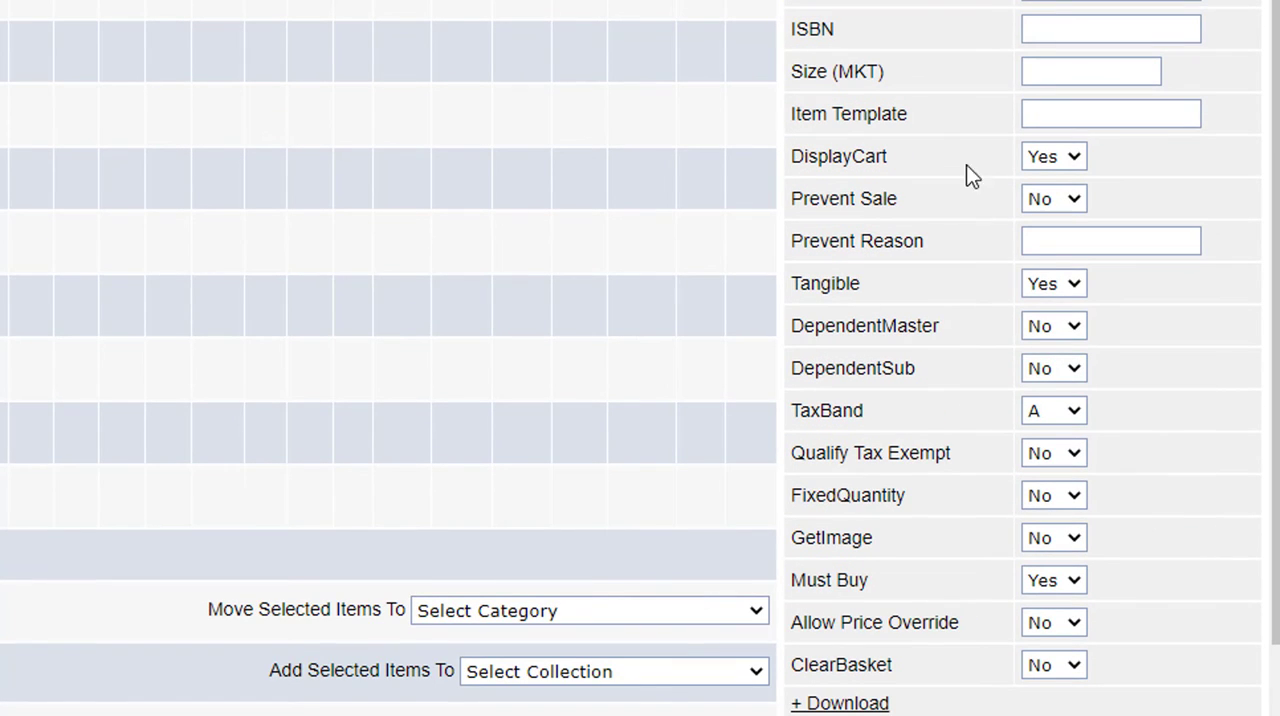
pyautogui.moveTo(800, 284); pyautogui.dragTo(1112, 292)
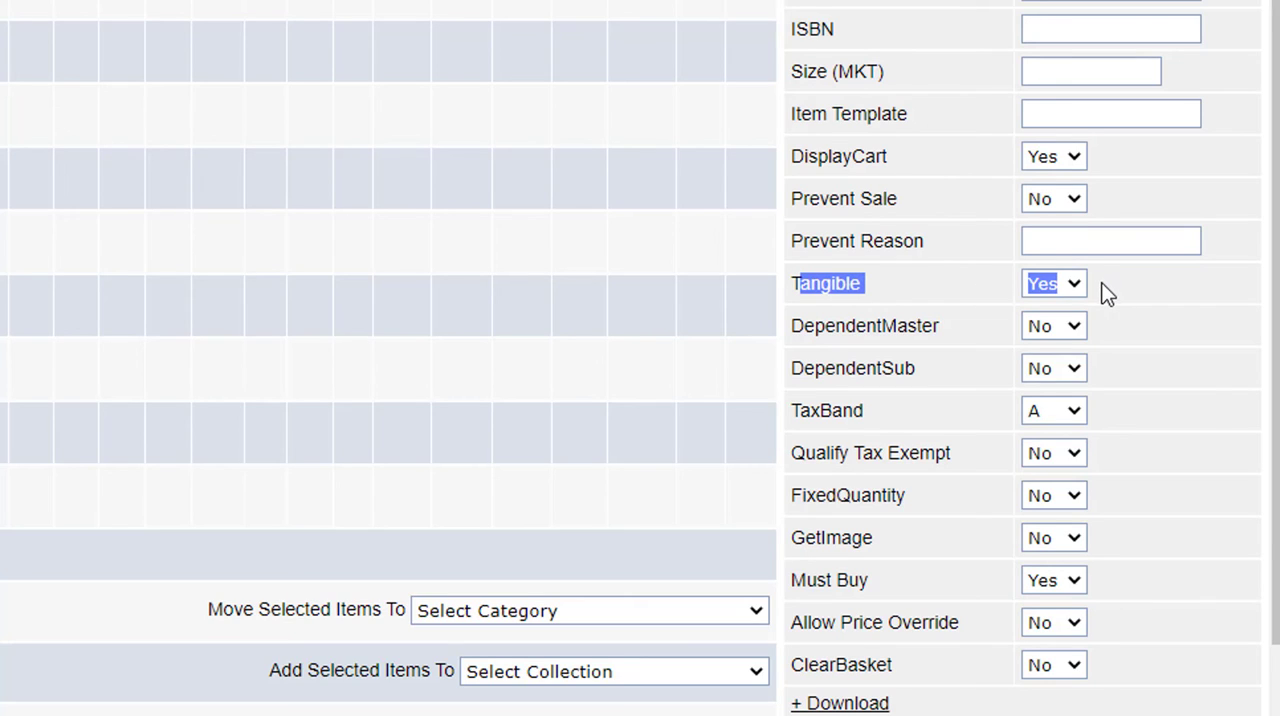
pyautogui.click(1108, 292)
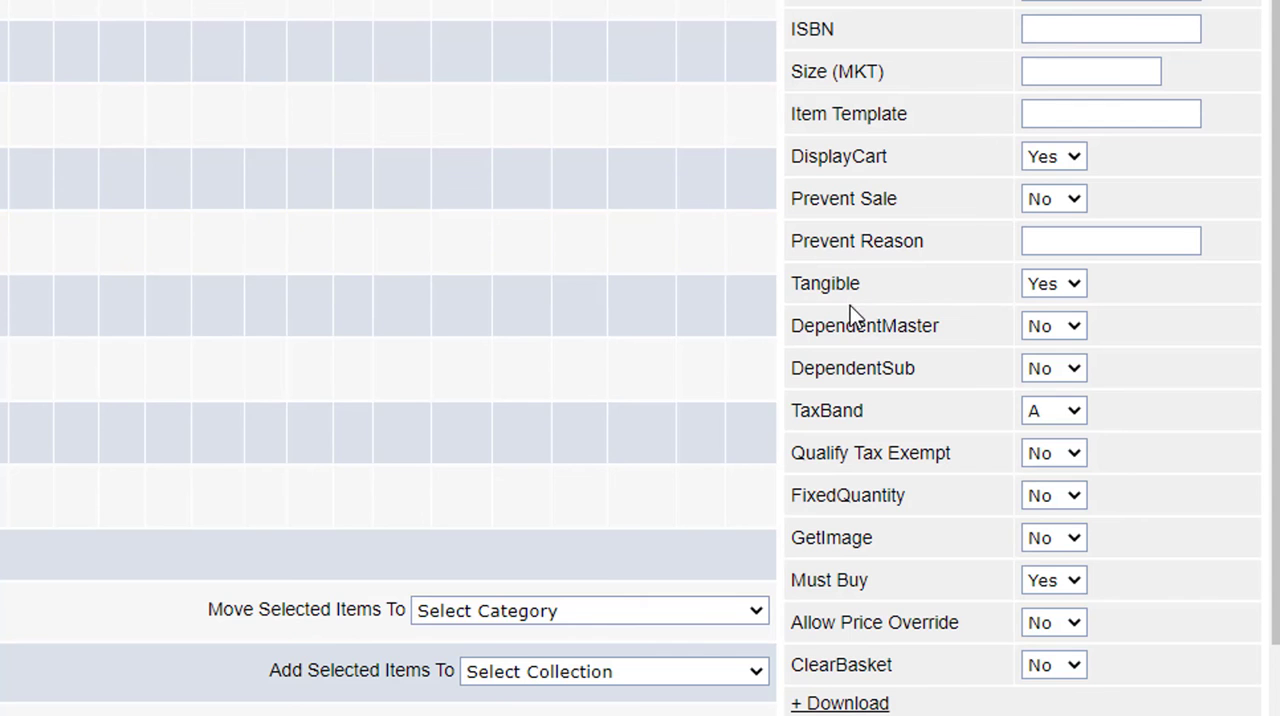
pyautogui.moveTo(794, 282); pyautogui.dragTo(867, 284)
pyautogui.click(872, 283)
pyautogui.scroll(7, 210, 253)
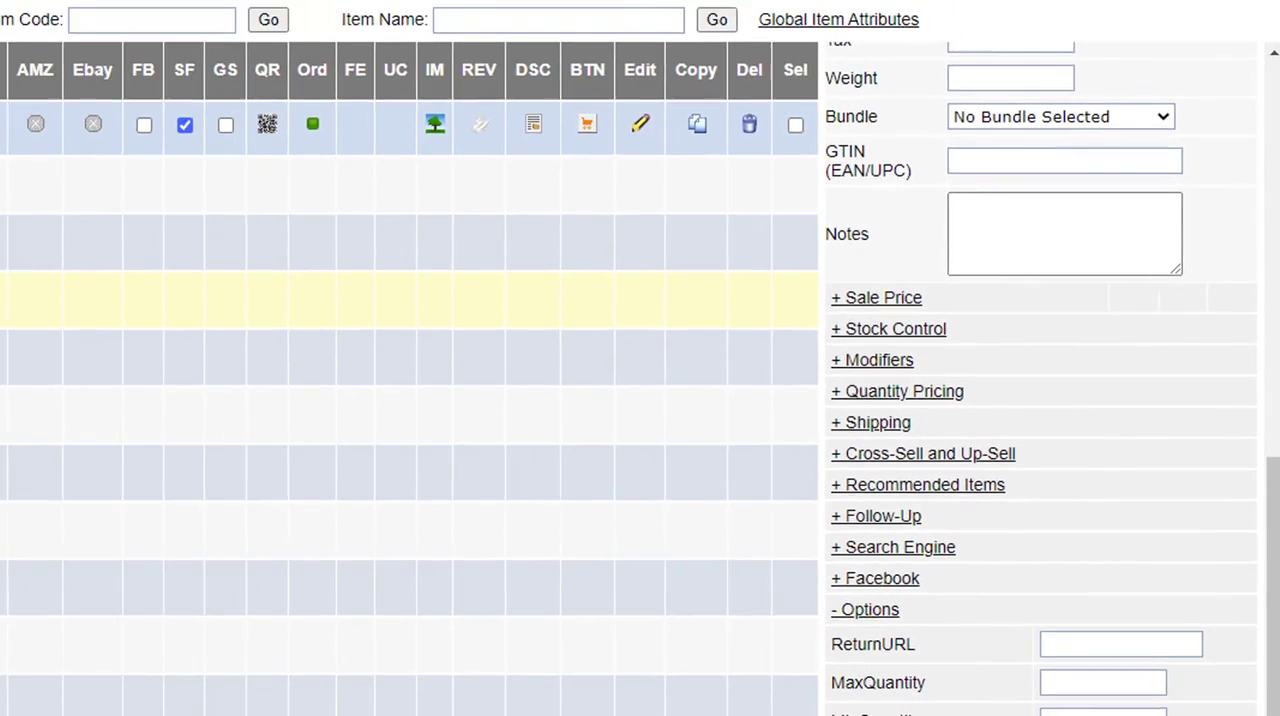